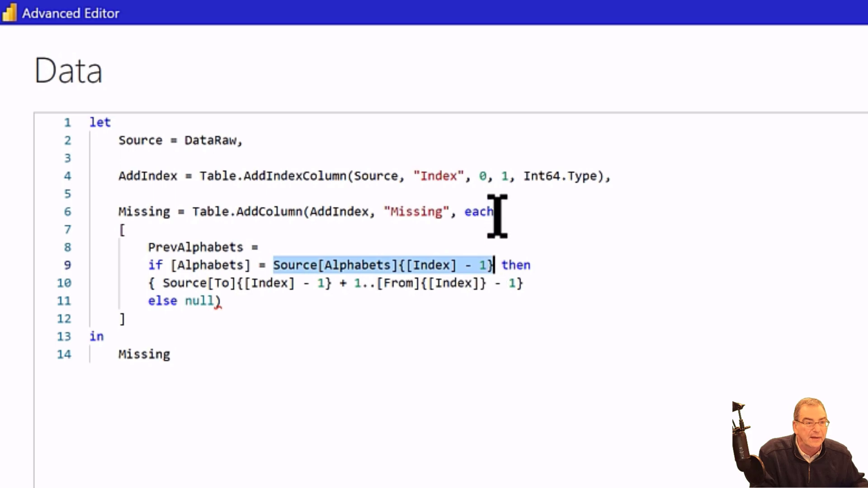
Move the expression Source[Alphabets]{[Index] - 1} out of the old if condition into the PrevAlphabets definition, ending it with a comma.
key("ctrl+x")
key("Up")
key("ctrl+v")
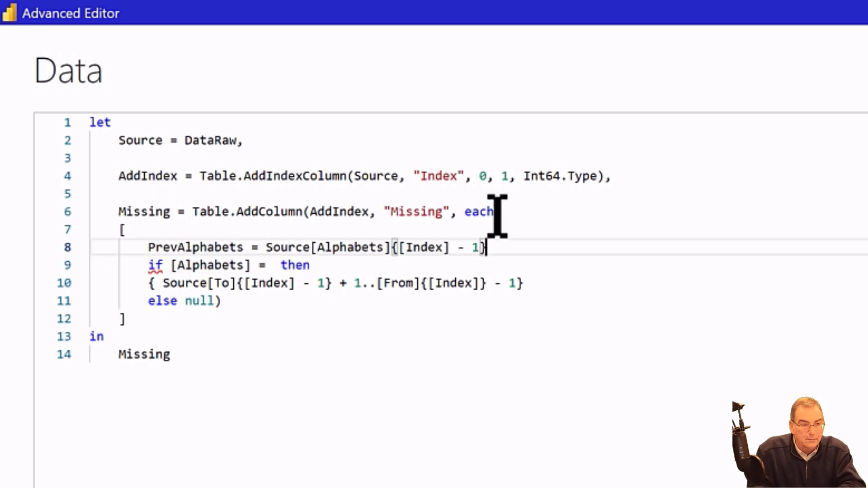
type(",")
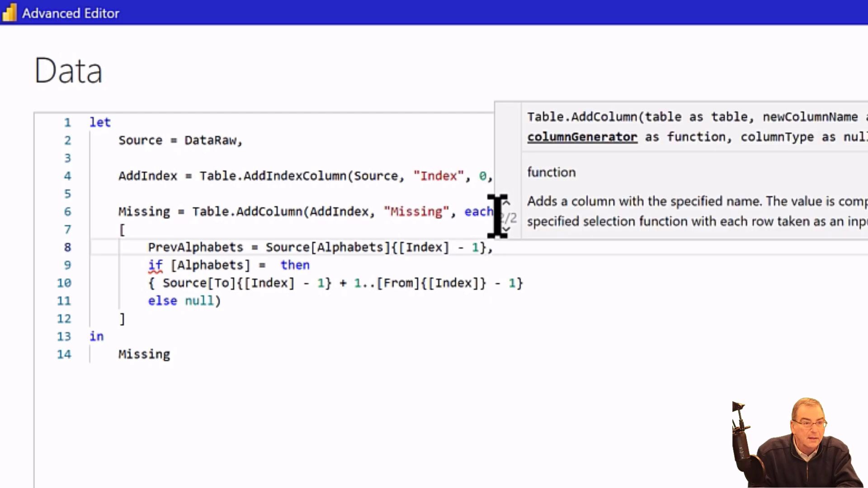
Add a Begin field below PrevAlphabets, moving Source[To]{[Index] - 1} + 1 into it from the old list and ending with a comma.
key("Return")
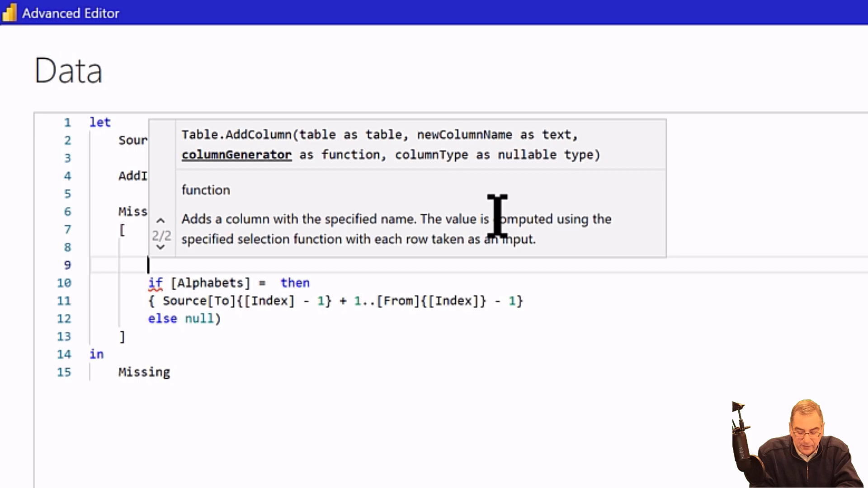
type("Be")
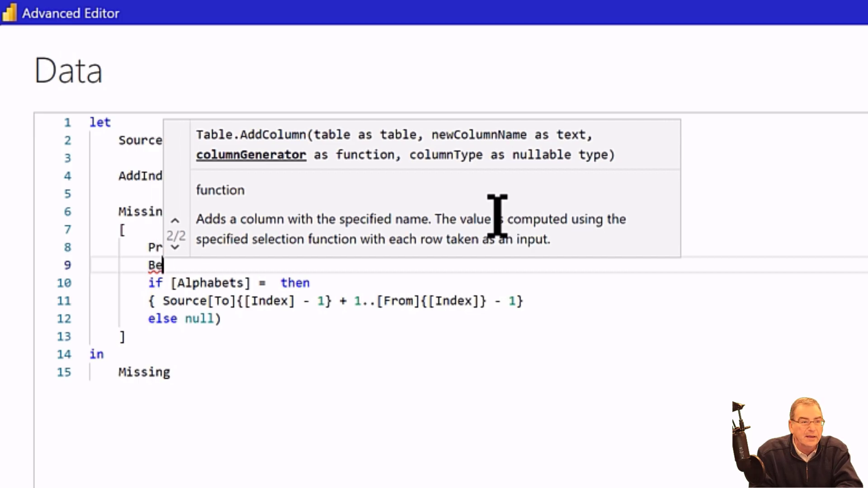
type("gin -")
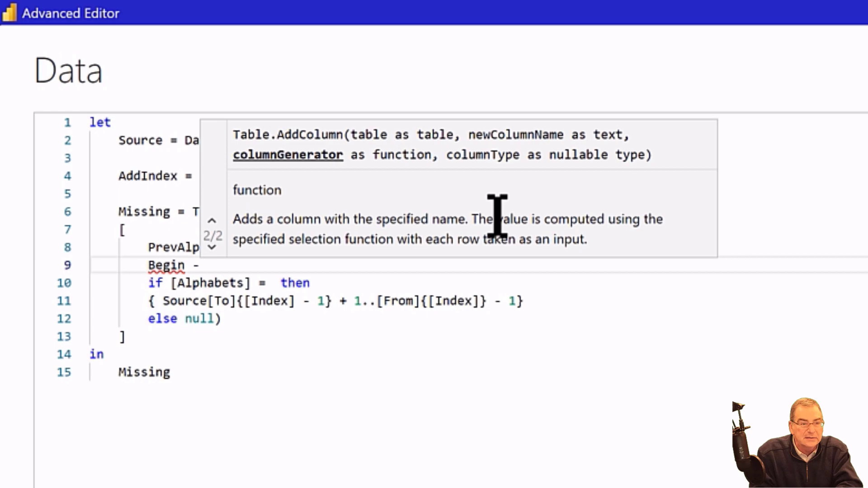
key("BackSpace")
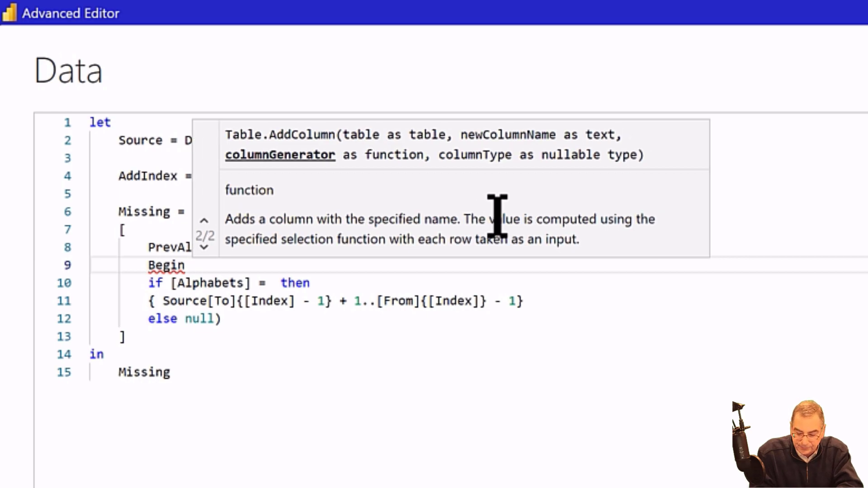
type("=")
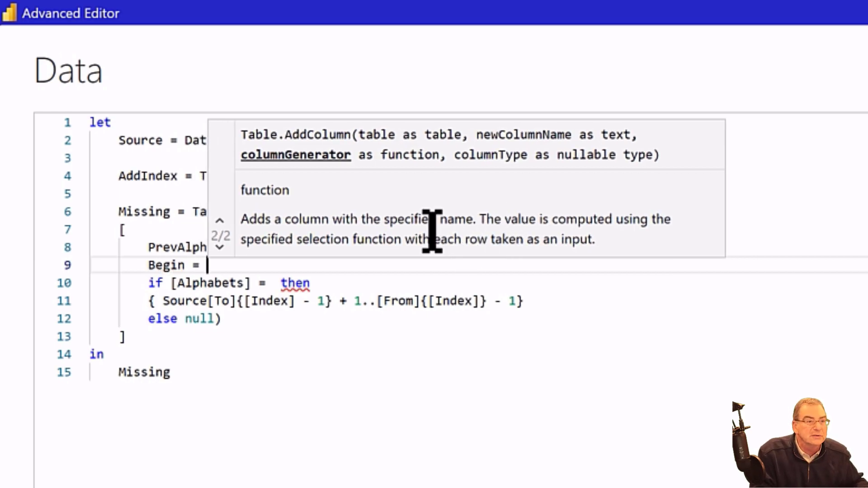
left_click_drag(161, 298, 362, 300)
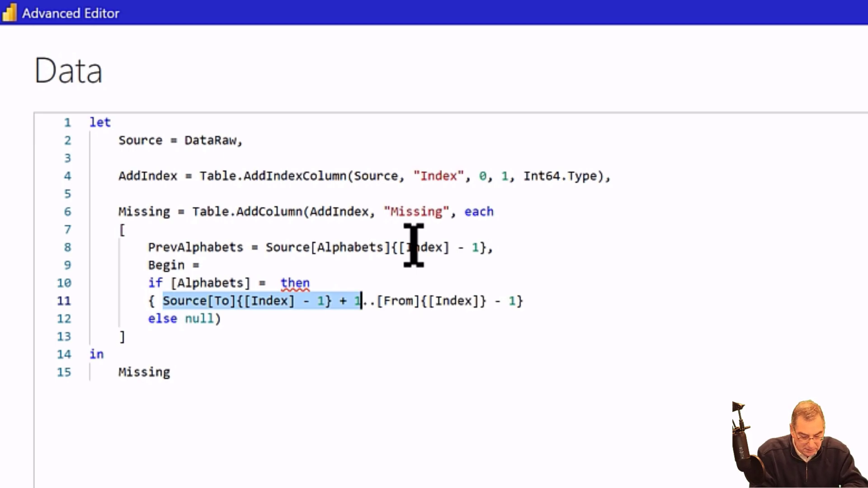
key("ctrl+x")
key("Up")
key("Up")
key("End")
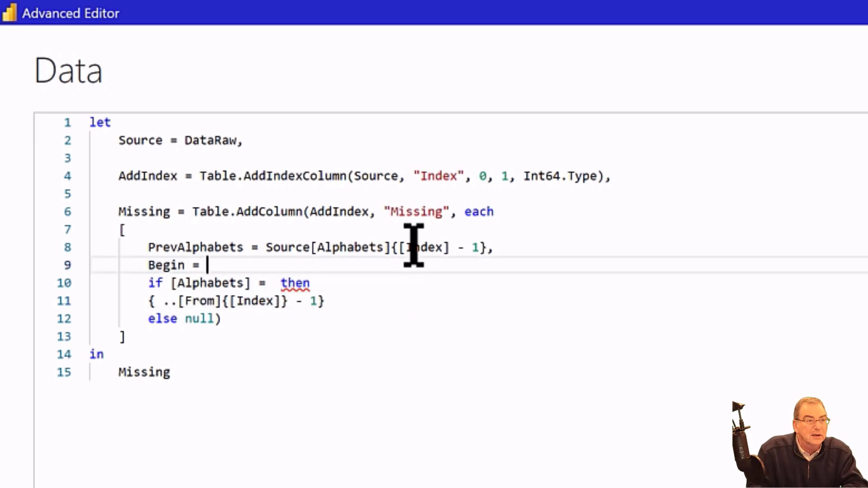
key("ctrl+v")
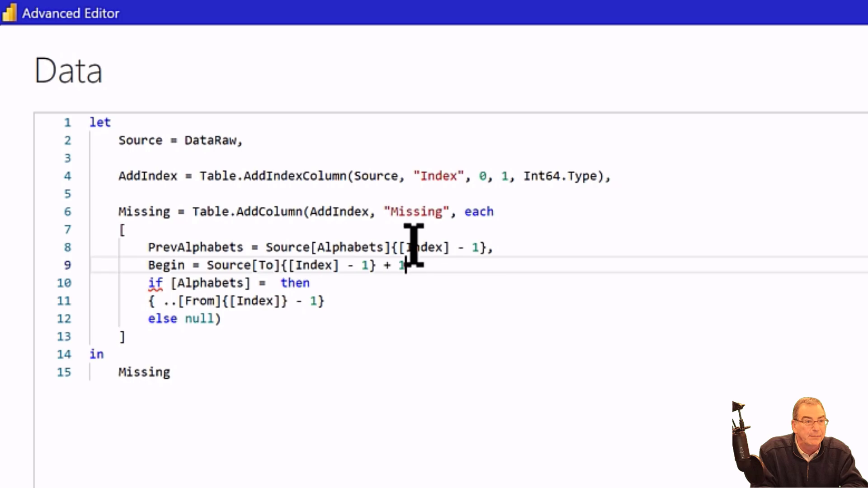
type(",")
Add an End field below Begin, moving [From]{[Index]} - 1 into it from the old list and ending with a comma.
key("Return")
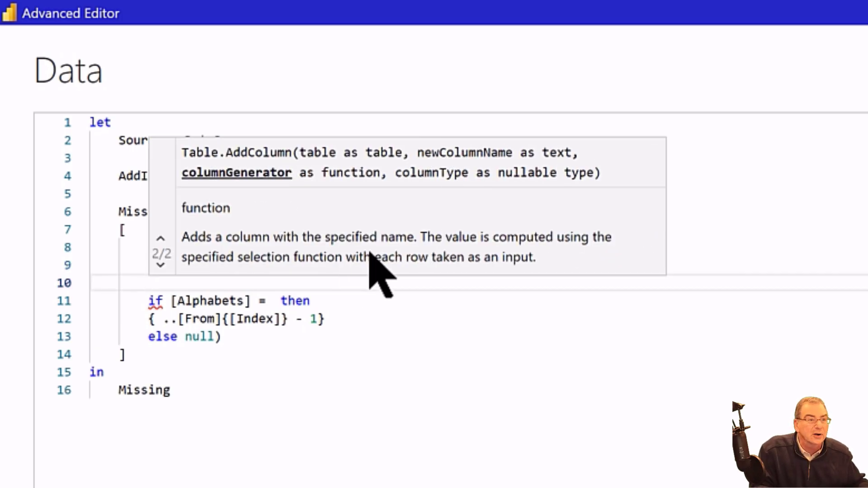
type("End")
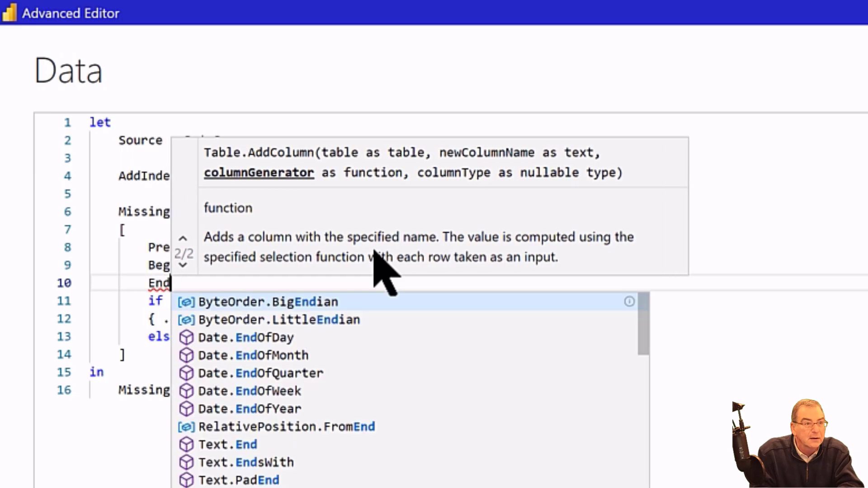
type(" =")
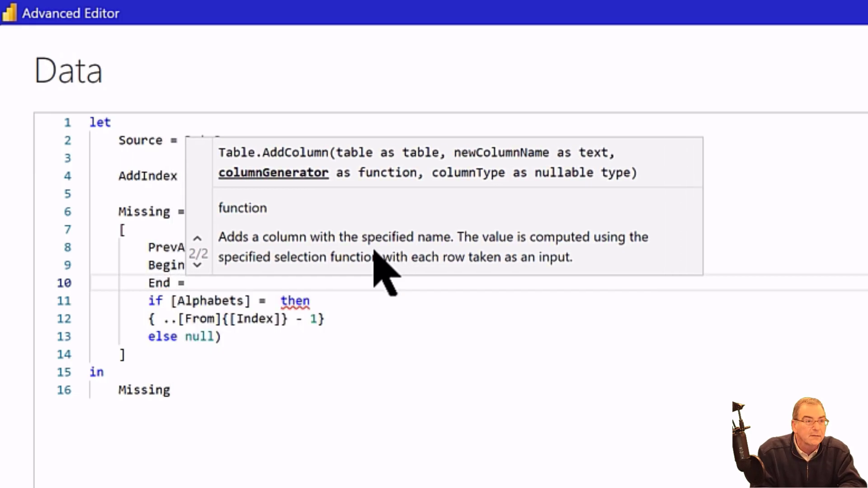
left_click_drag(180, 322, 318, 318)
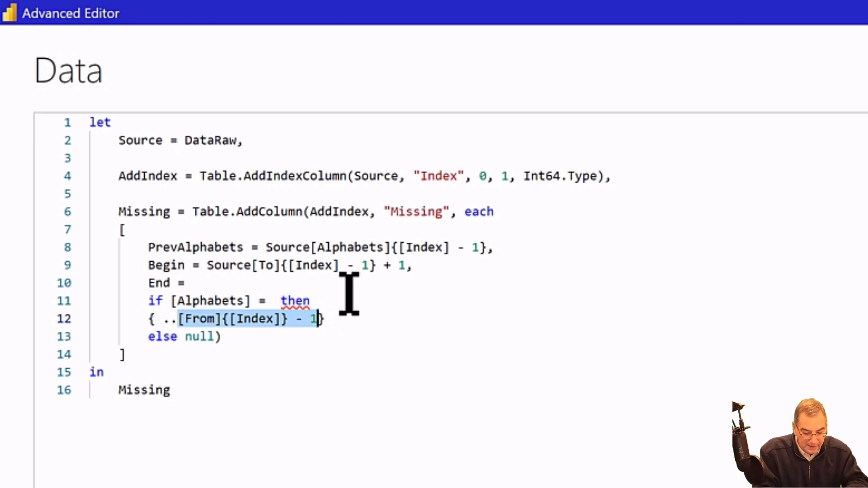
key("ctrl+x")
key("Up")
key("Up")
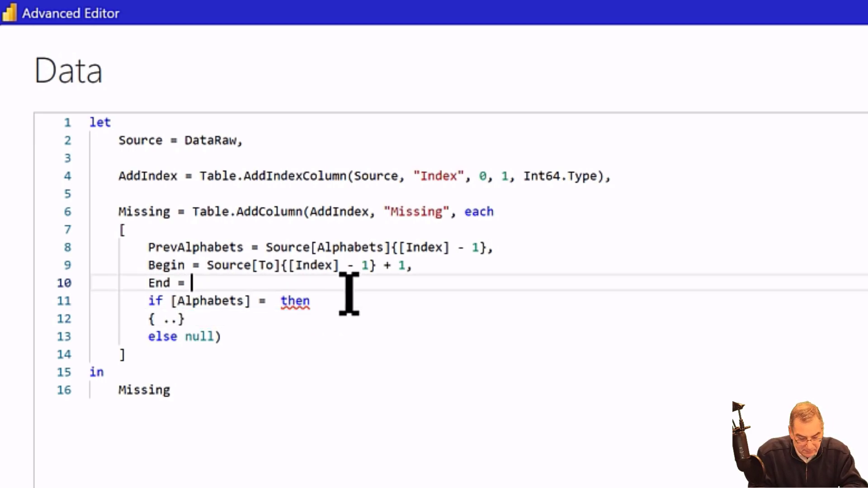
key("ctrl+v")
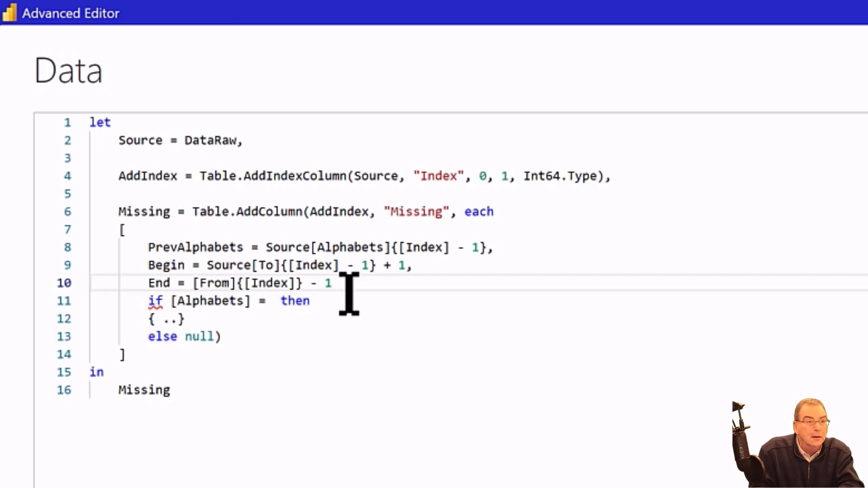
type(",")
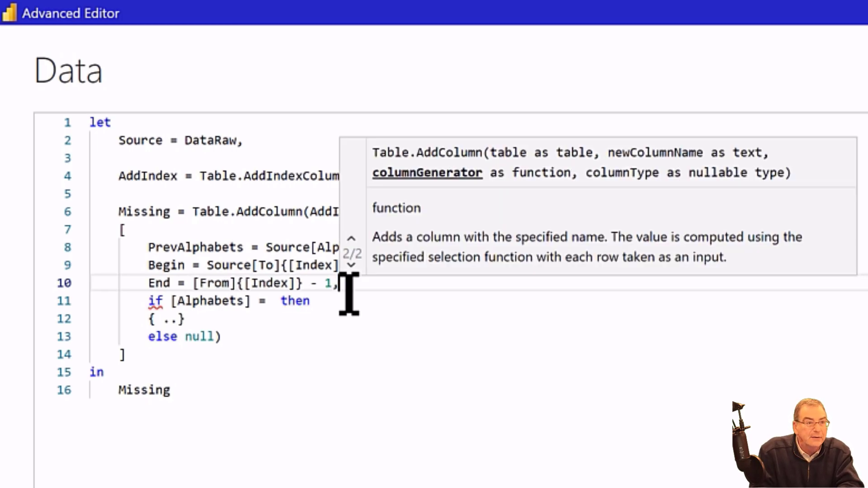
Add a ListMiss field below End, defined as the list { Begin..End} and followed by a comma.
key("Return")
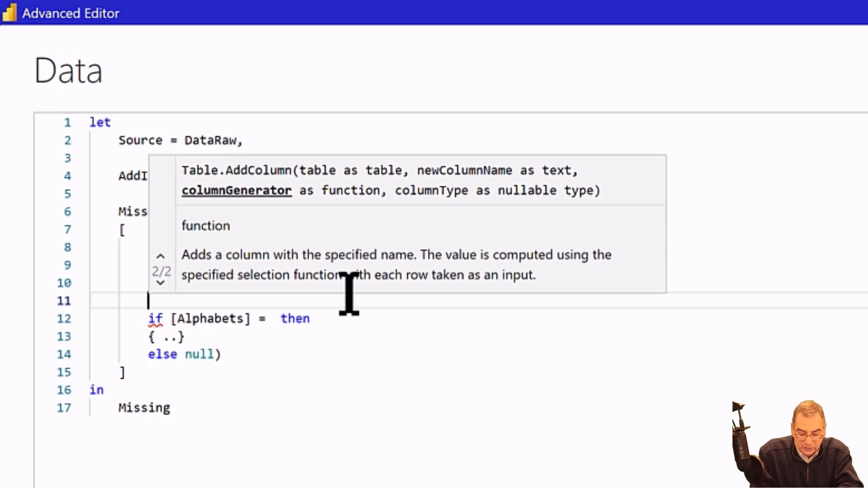
type("M")
key("BackSpace")
type("List")
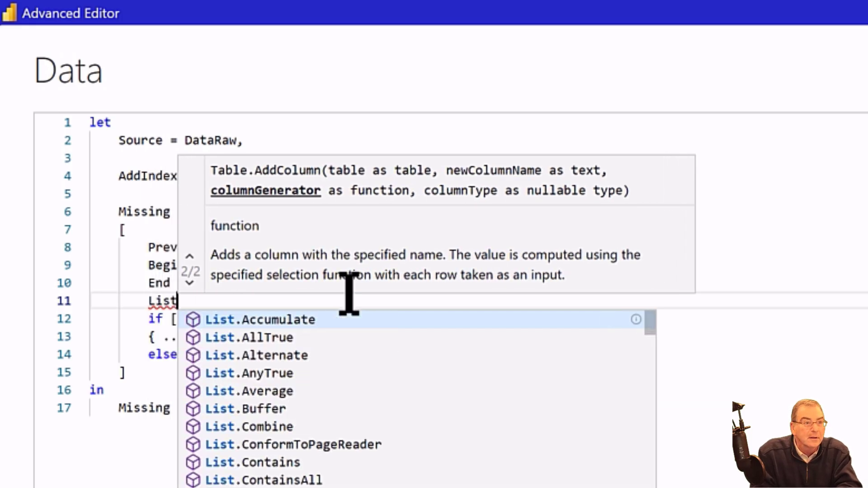
type("Miss = ")
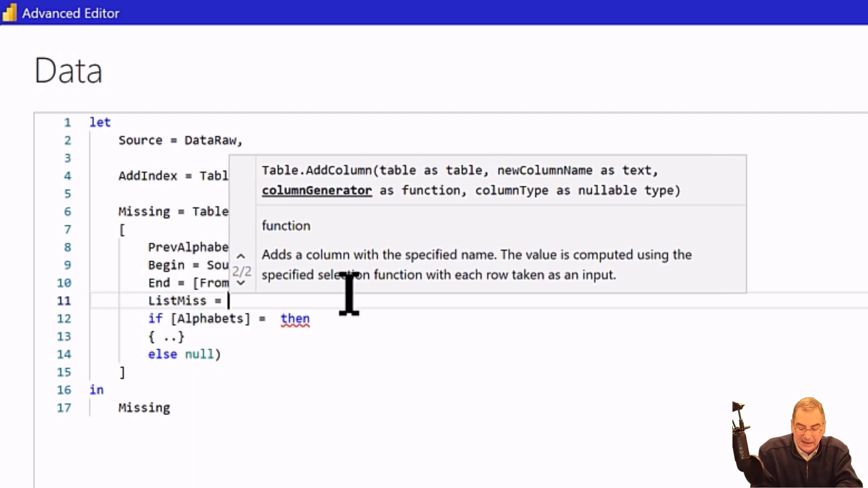
type("{")
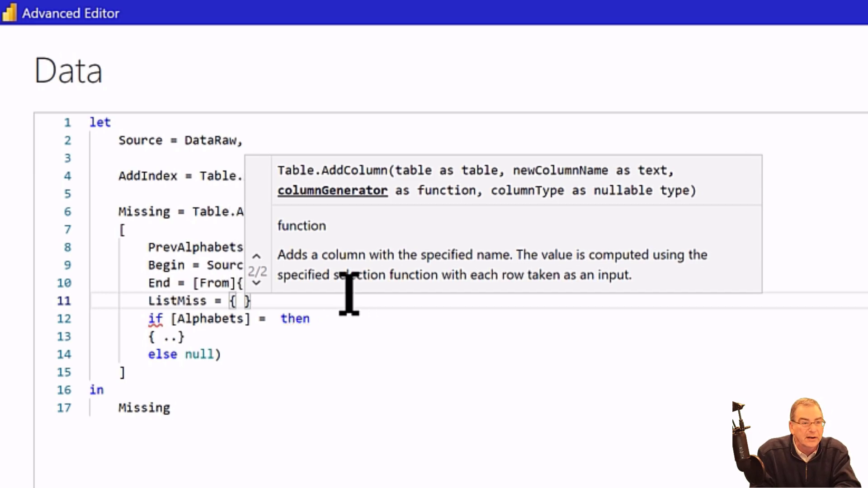
type(" Begi")
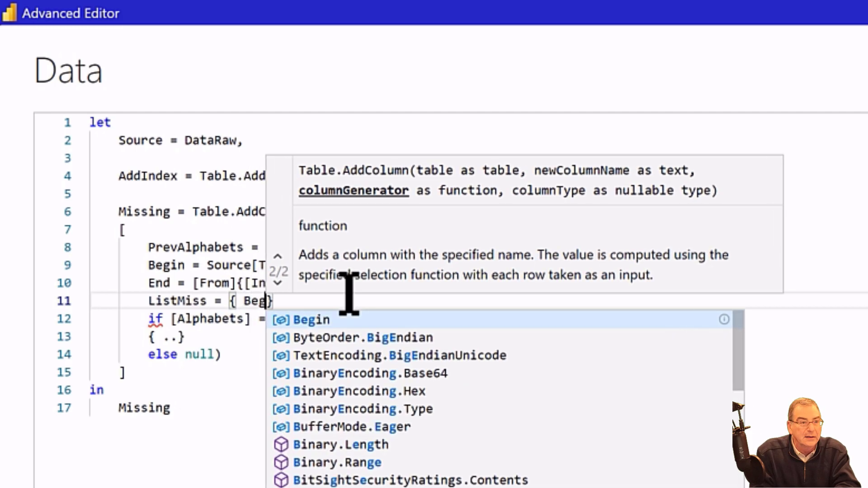
type("n..End")
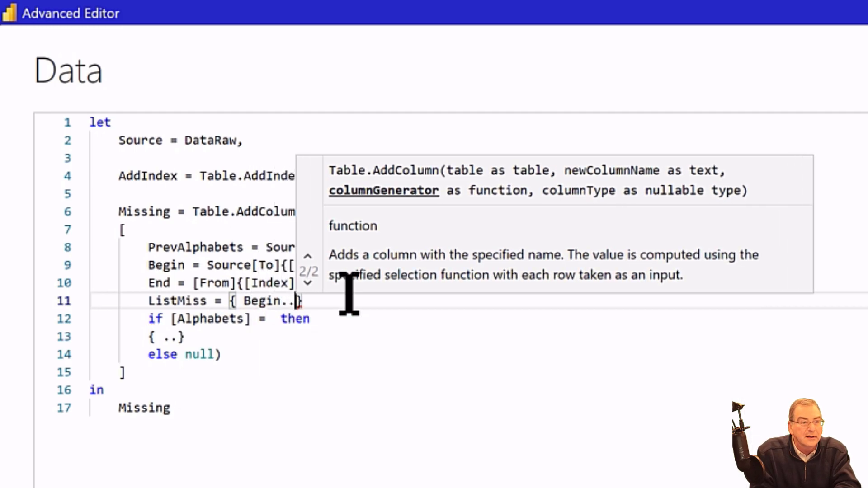
key("Escape")
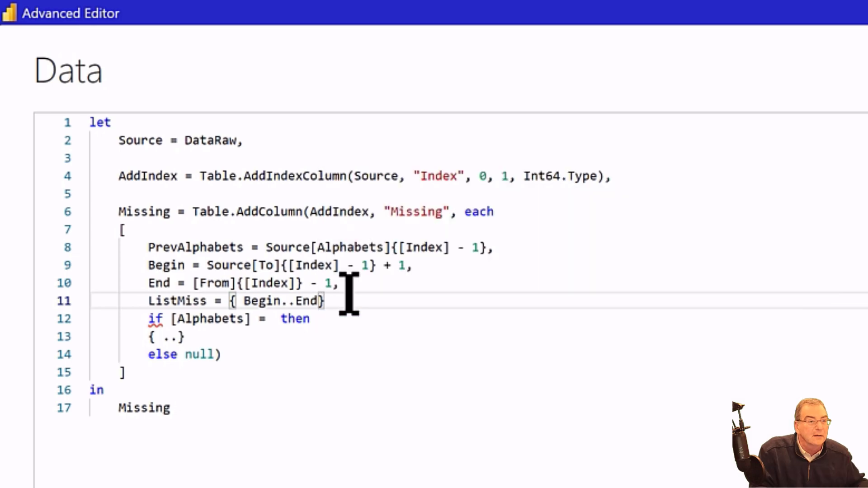
type(",")
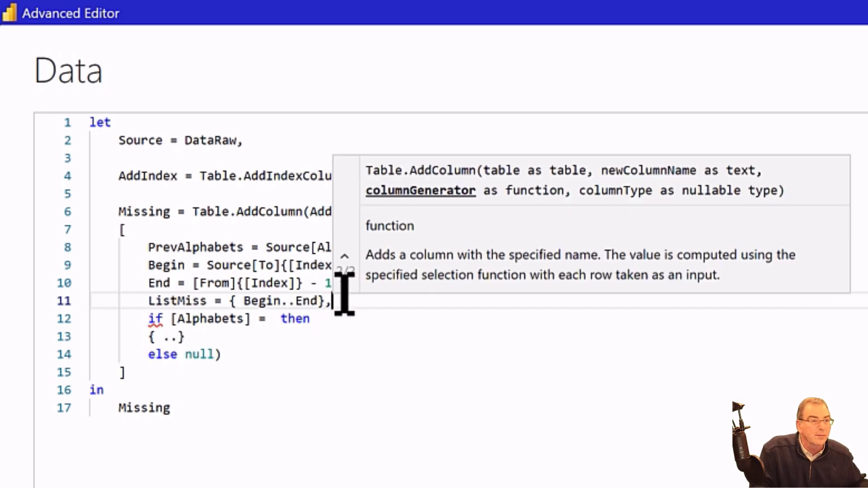
Insert if [Alphabets = PrevAlphabets then before the ListMiss list and put the list on its own line.
left_click(230, 300)
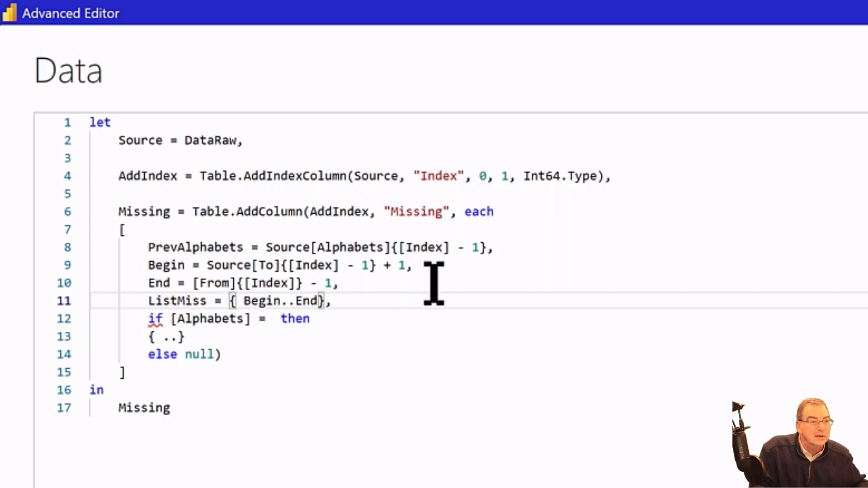
type("if ")
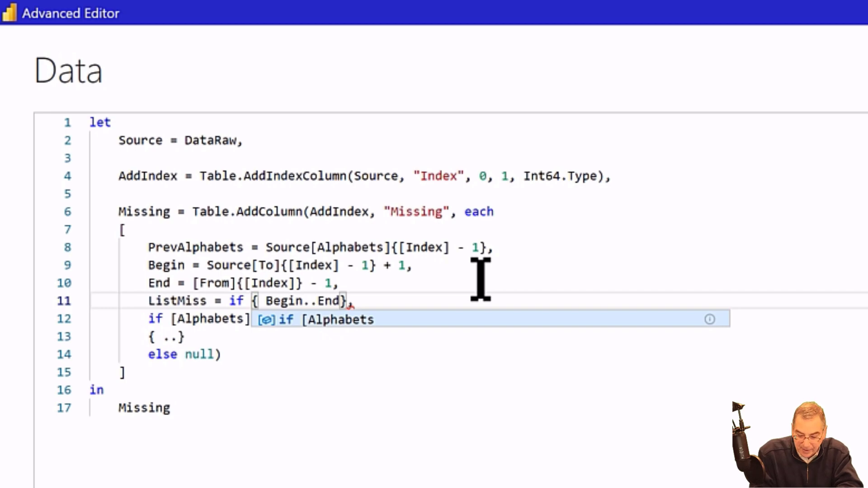
type("[")
key("Tab")
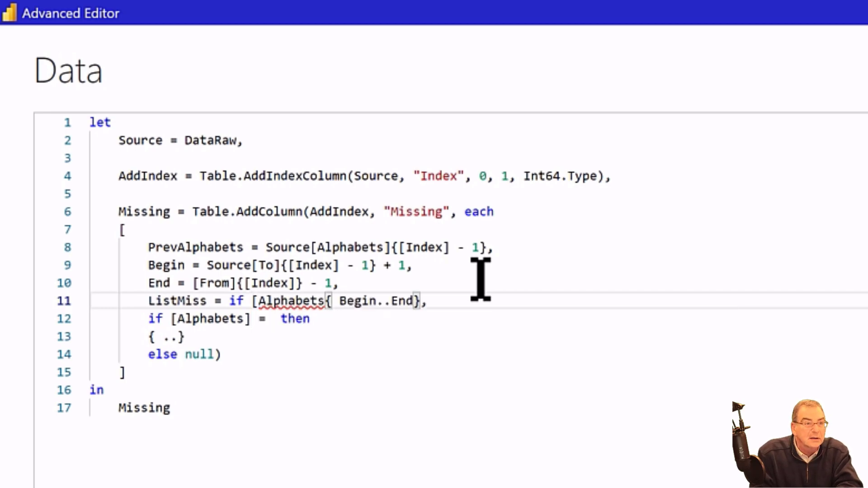
type("= P")
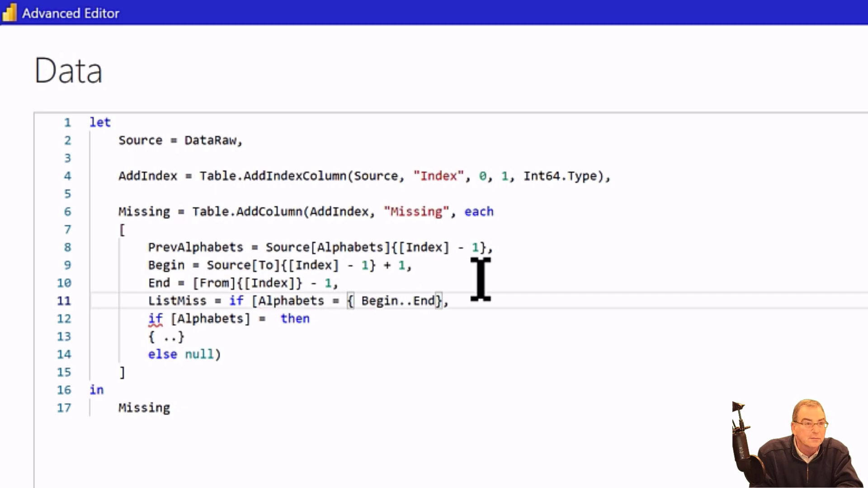
type("rev")
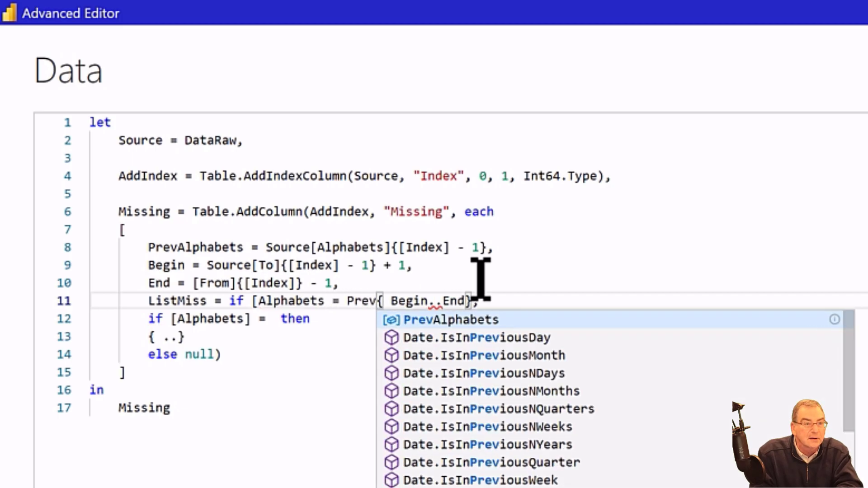
key("Tab")
type("then")
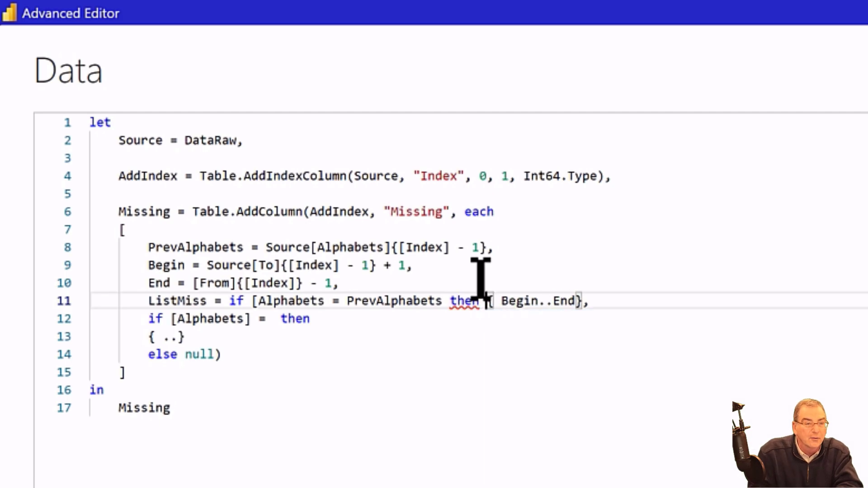
key("Return")
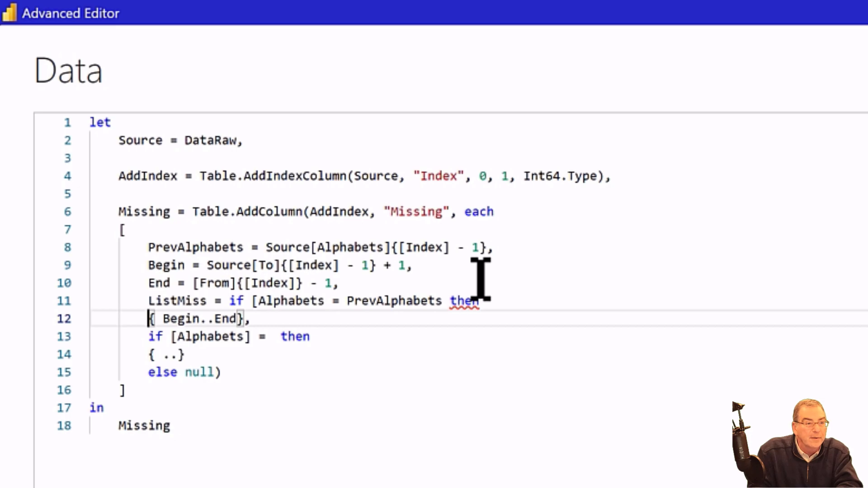
Replace the comma after { Begin..End} with else and add null on a new line below.
key("End")
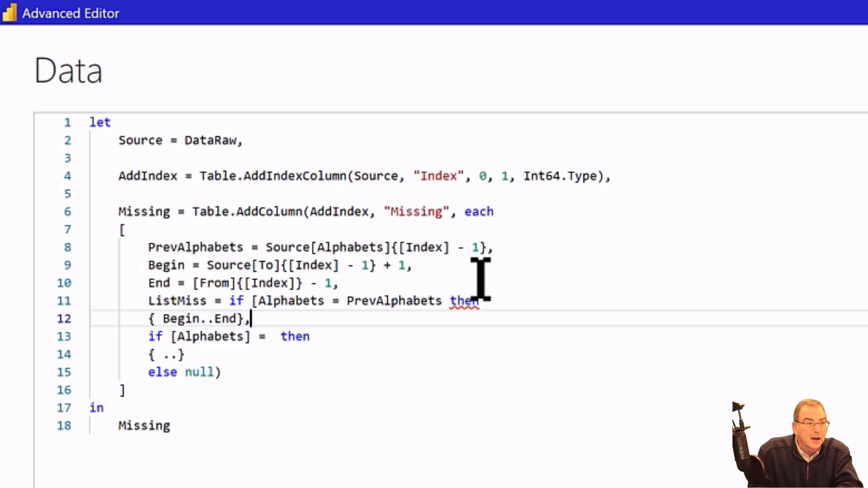
key("BackSpace")
type("else")
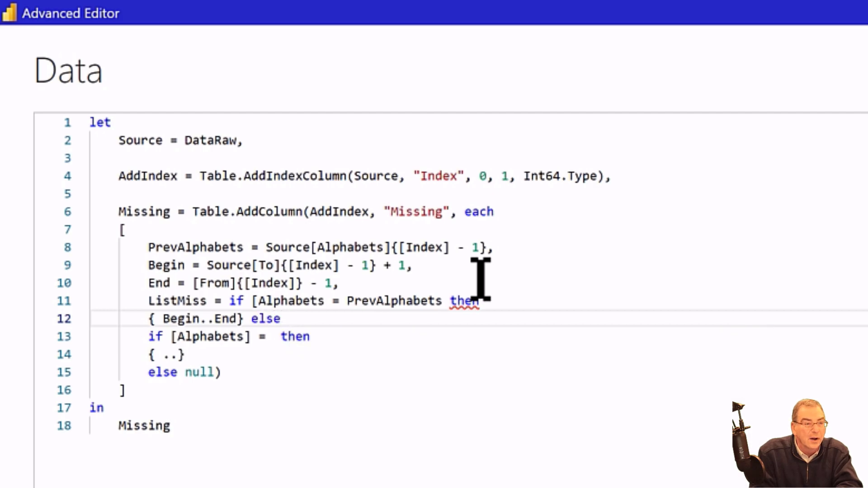
key("Return")
type("null")
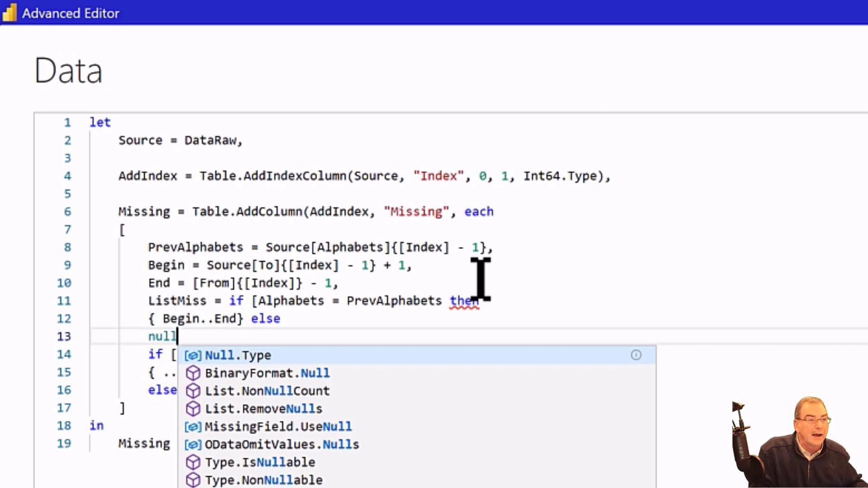
Delete the leftover if [Alphabets] = then { ..} else null) lines and the empty line between null and the record's closing bracket.
left_click_drag(143, 355, 237, 395)
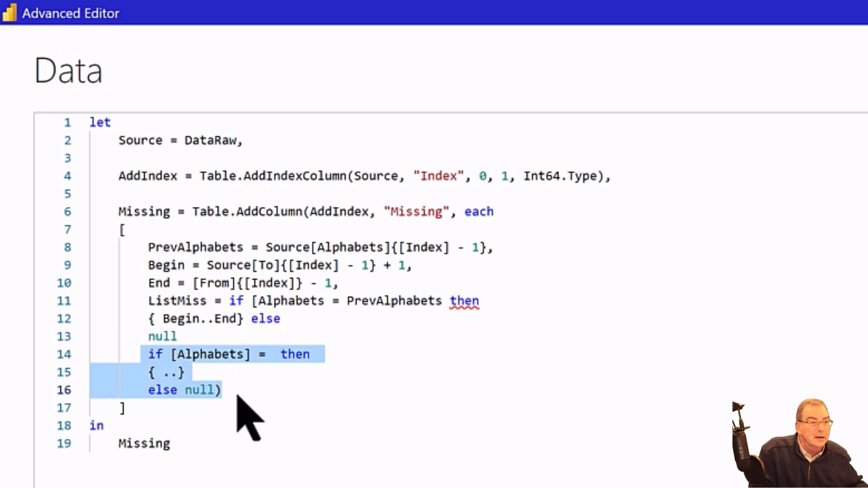
key("Delete")
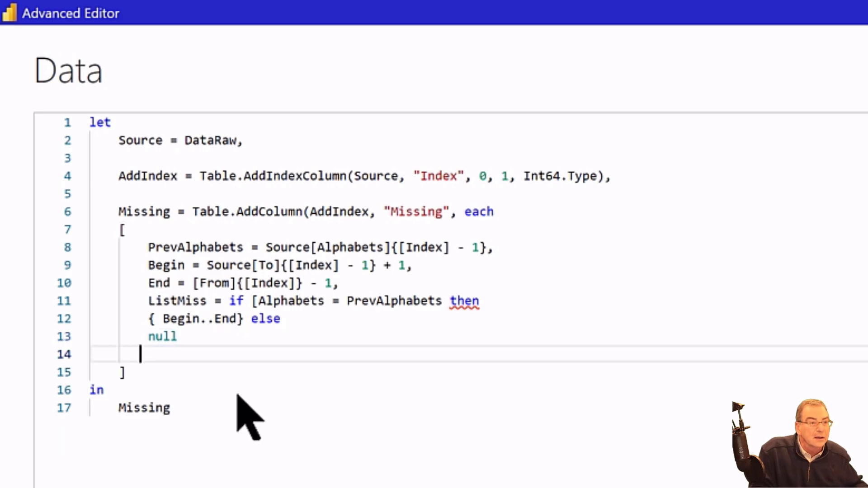
key("Delete")
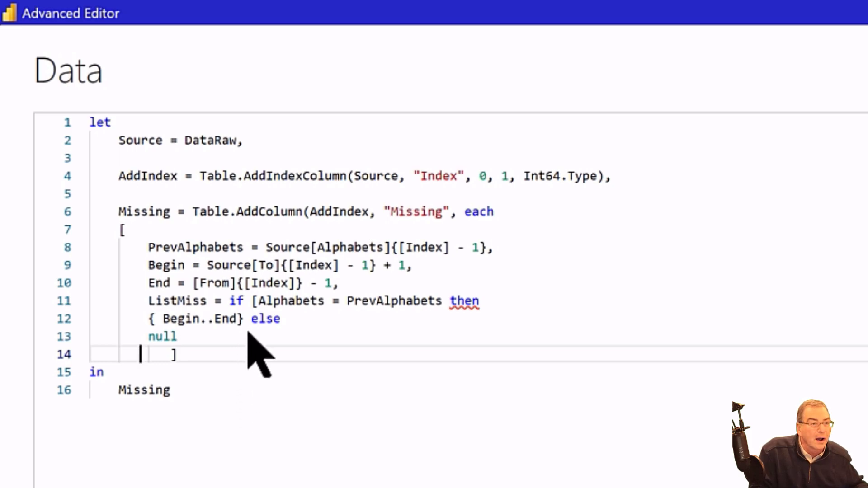
Add the missing ] after [Alphabets in ListMiss and a ) after the record's closing bracket, and apply the query.
left_click(325, 298)
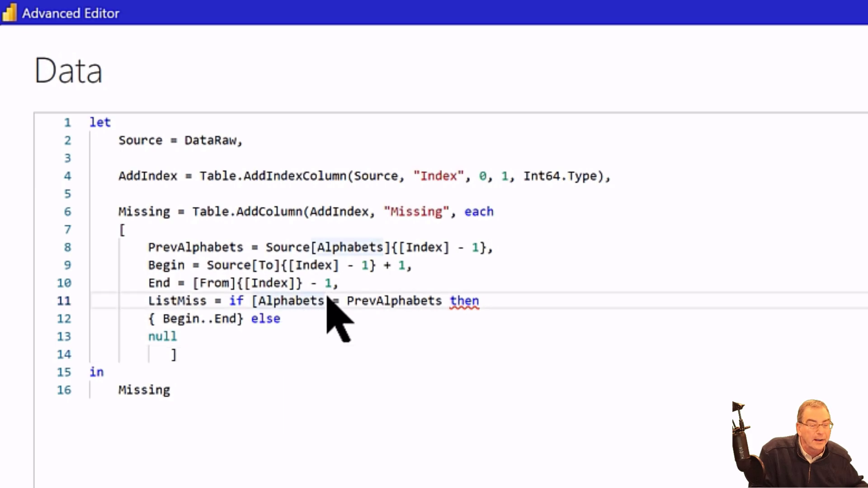
type("]")
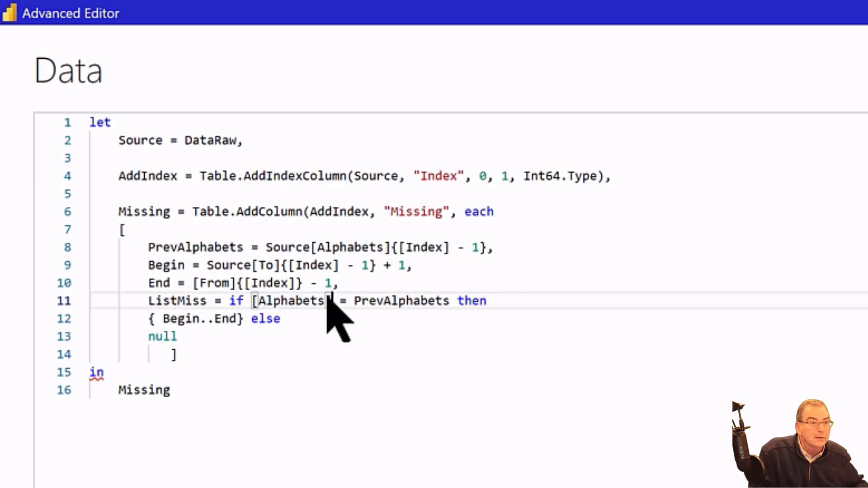
key("Down")
left_click(211, 352)
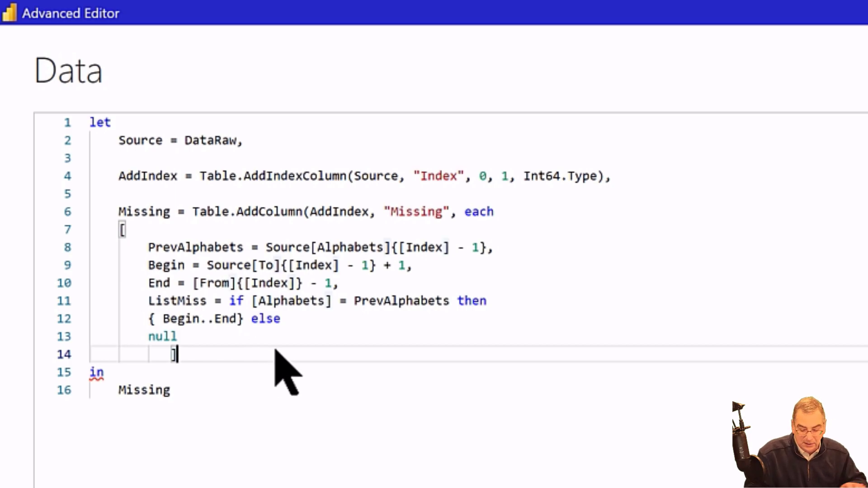
type(")")
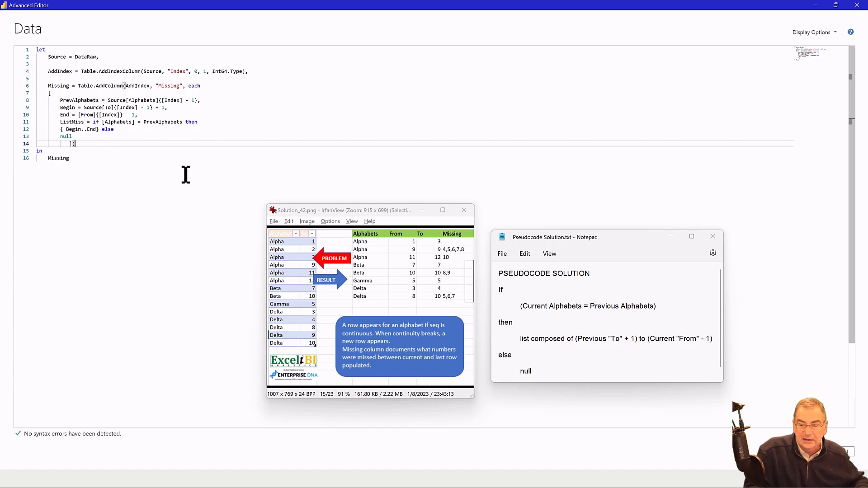
left_click(797, 452)
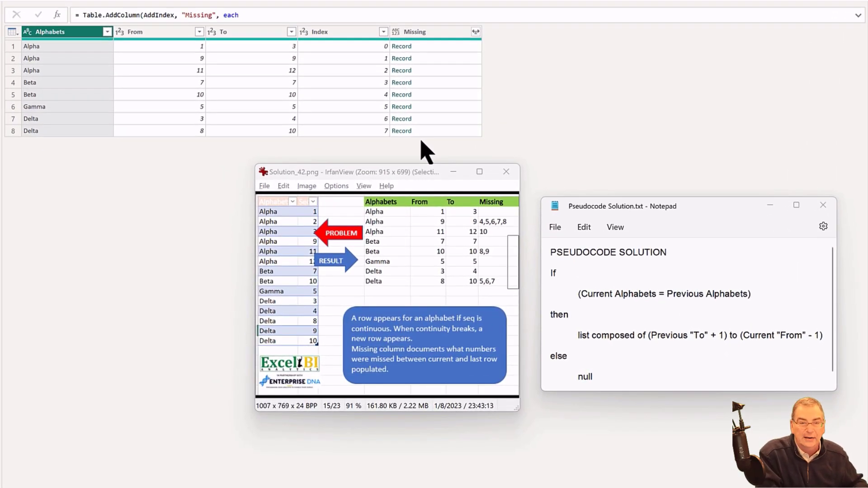
Preview the Missing records of rows 1 to 7 one by one and check which fields return errors.
left_click(437, 47)
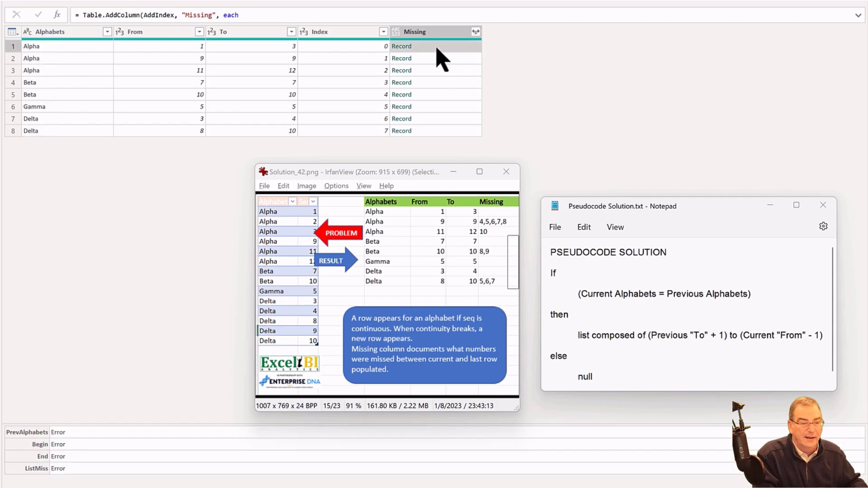
left_click(442, 59)
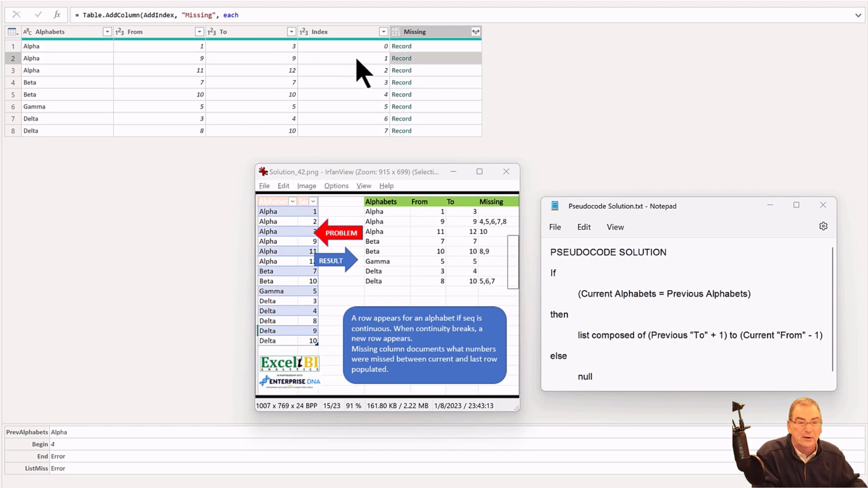
left_click(453, 74)
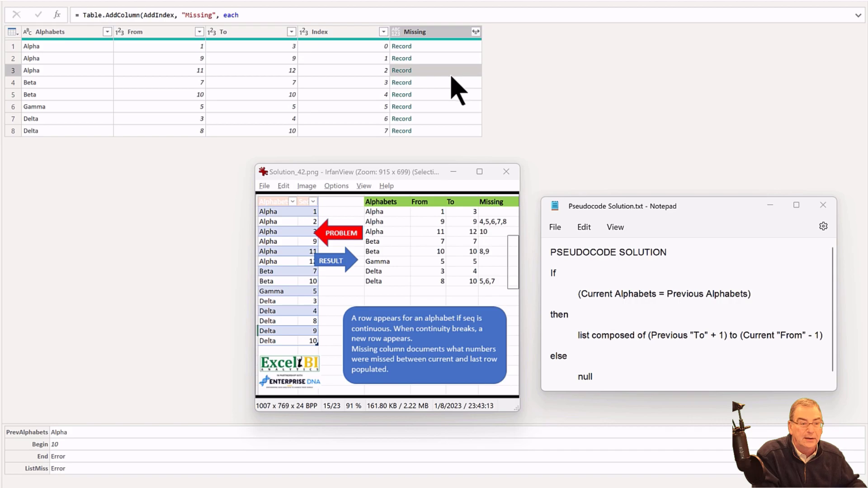
left_click(449, 83)
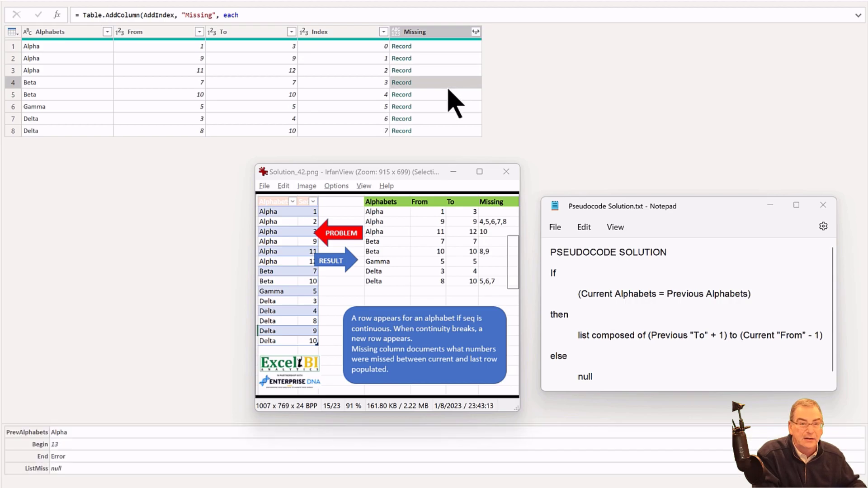
left_click(447, 93)
left_click(445, 105)
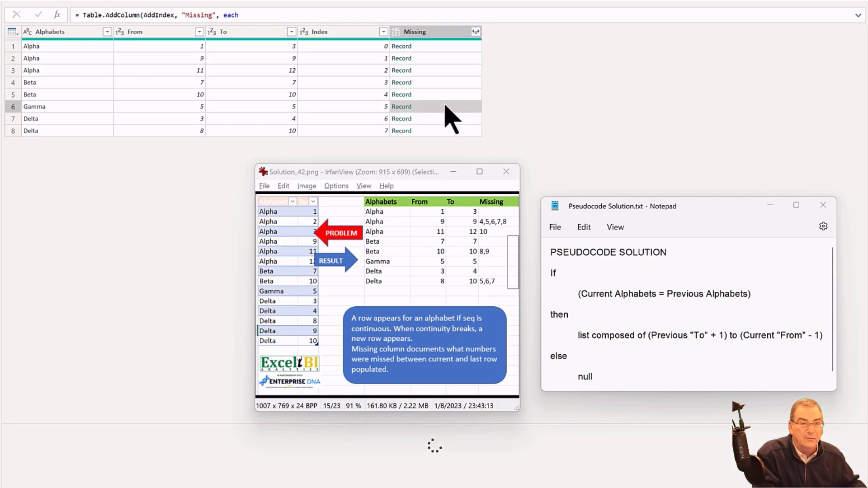
left_click(443, 117)
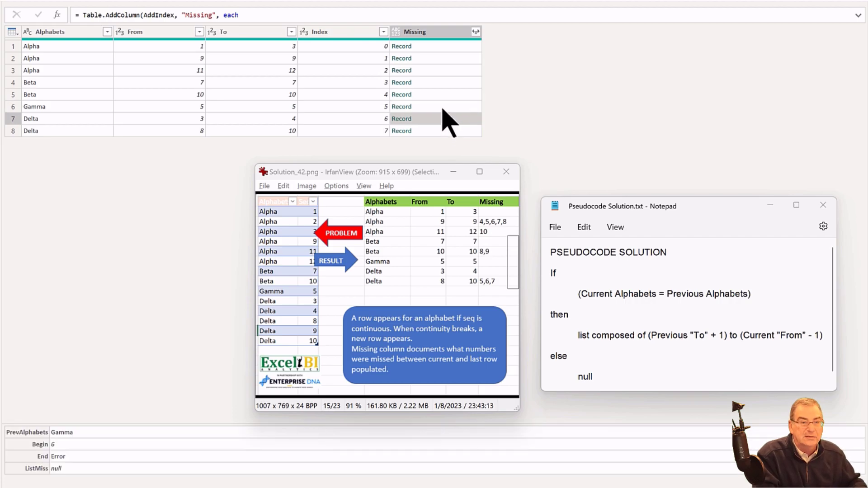
left_click(438, 46)
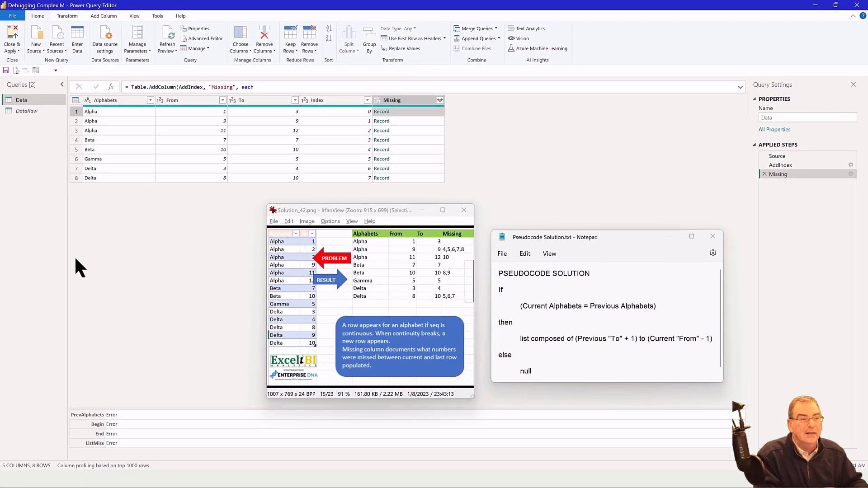
Duplicate the Data query and select the copy, Data (2), for editing.
left_click(42, 110)
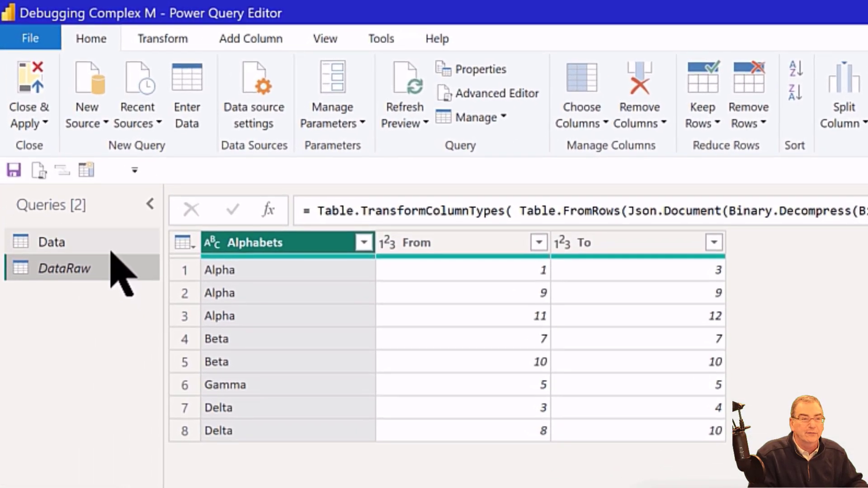
left_click(90, 199)
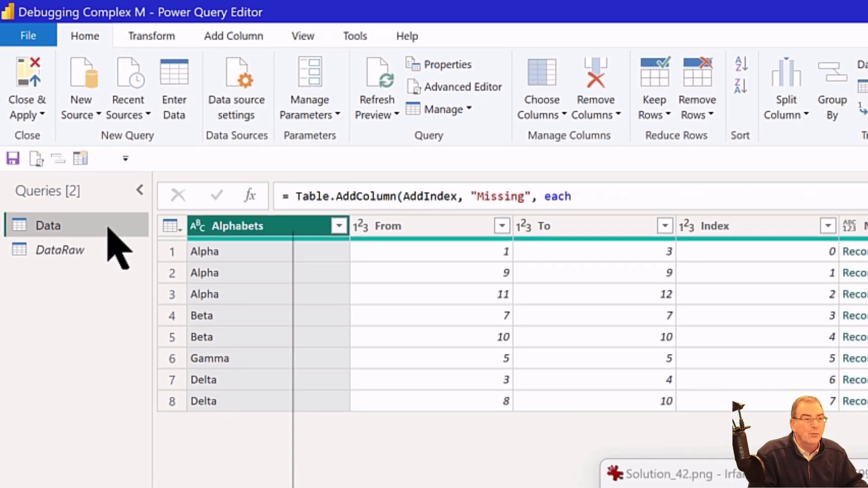
right_click(113, 245)
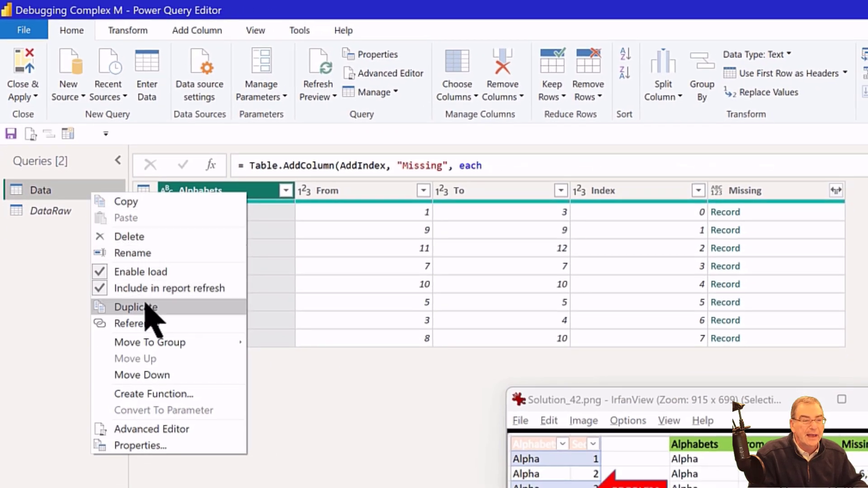
left_click(135, 307)
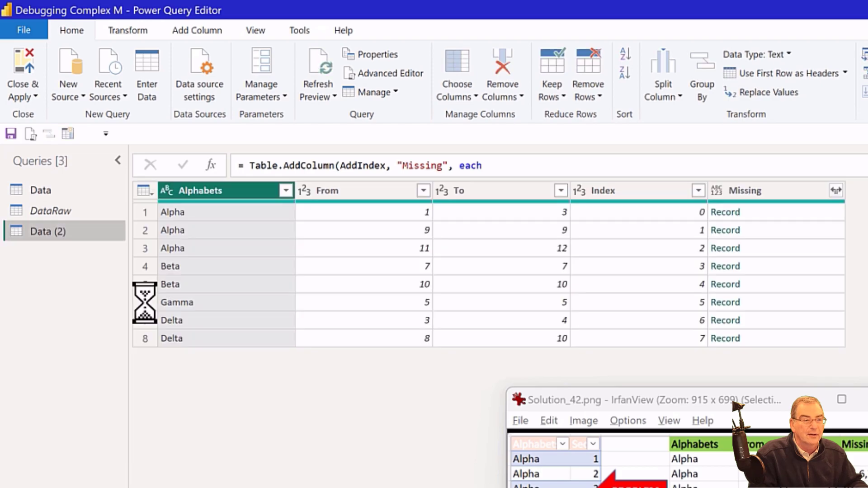
left_click(86, 191)
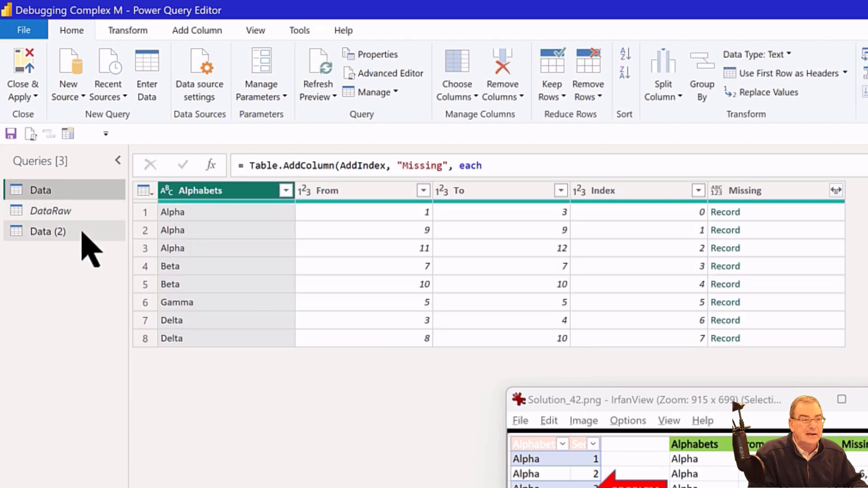
left_click(82, 232)
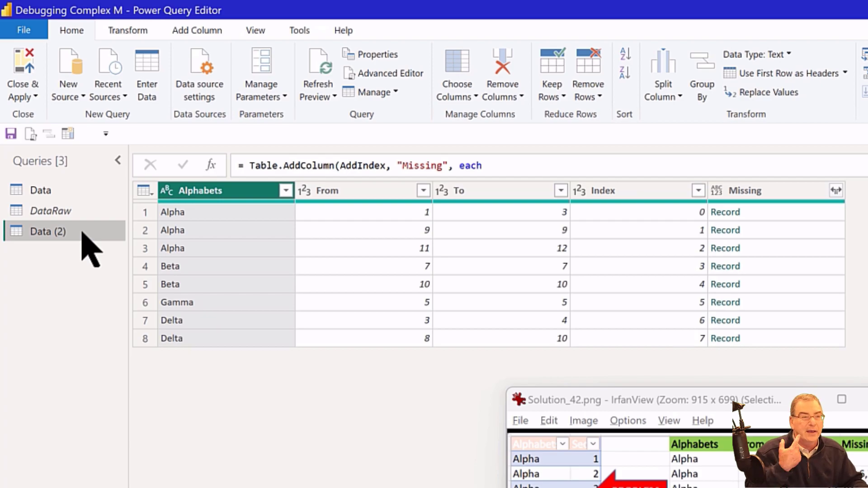
mouse_move(82, 232)
left_mouse_down()
mouse_move(88, 197)
mouse_move(93, 241)
left_mouse_up()
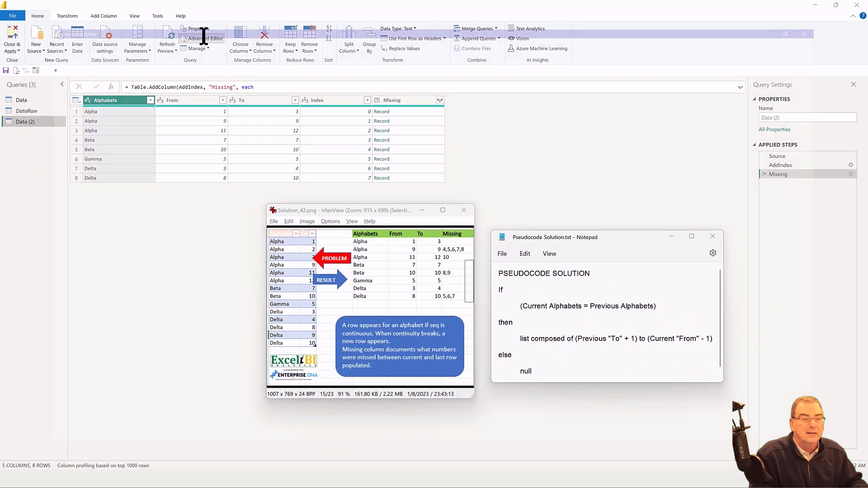
In Data (2), wrap the PrevAlphabets expression in try and otherwise null, apply the code, and preview the first row's Missing record.
left_click(204, 38)
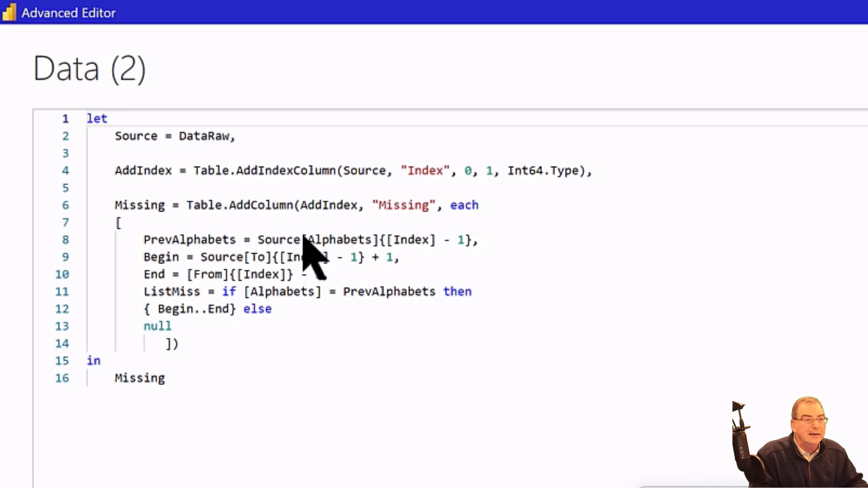
left_click(259, 240)
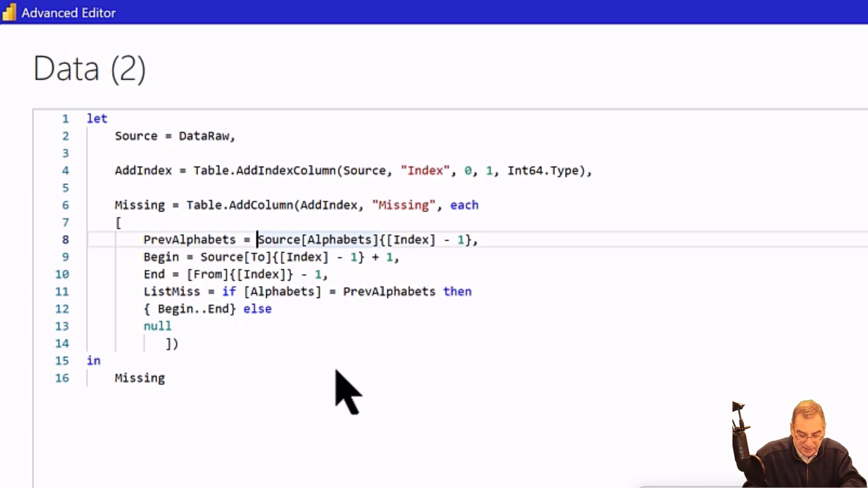
type("try")
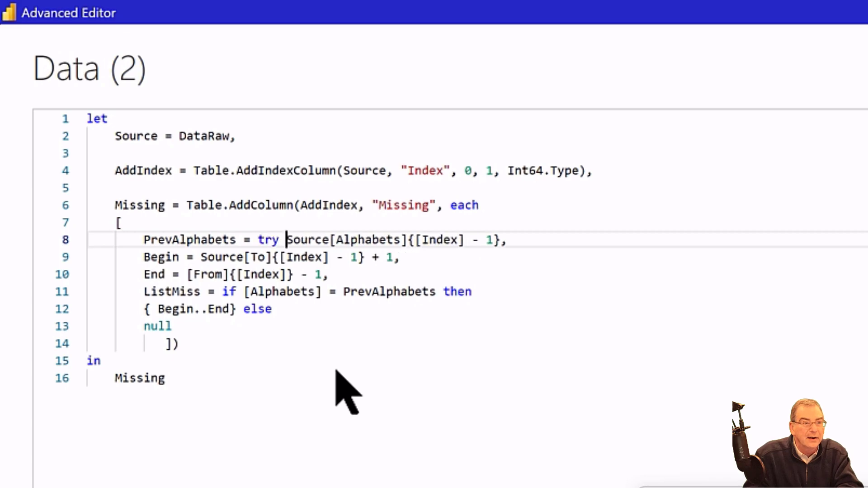
key("End")
key("BackSpace")
type("o")
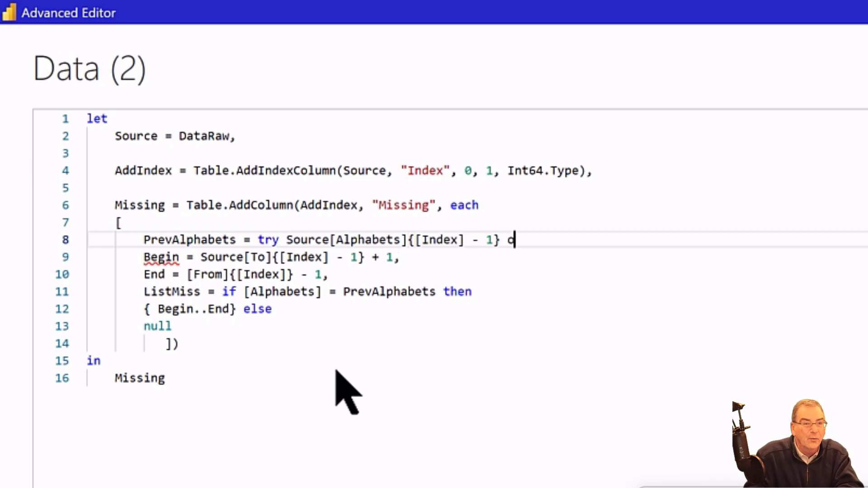
type("therwise ")
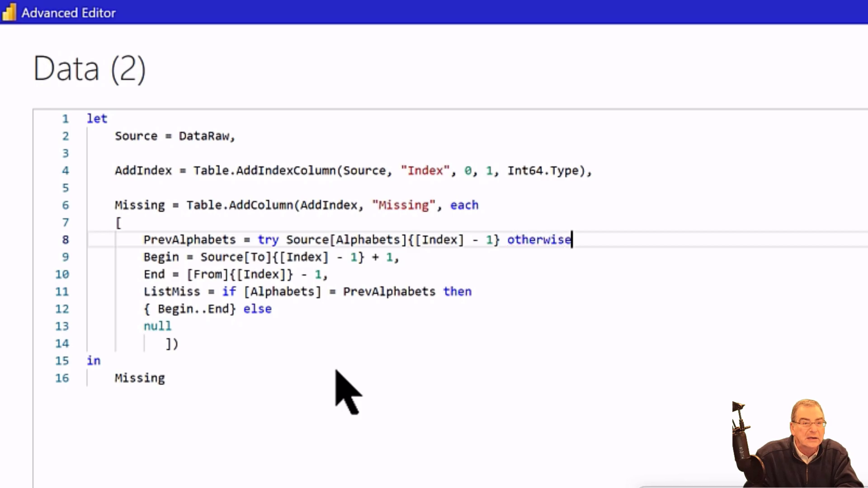
type("null")
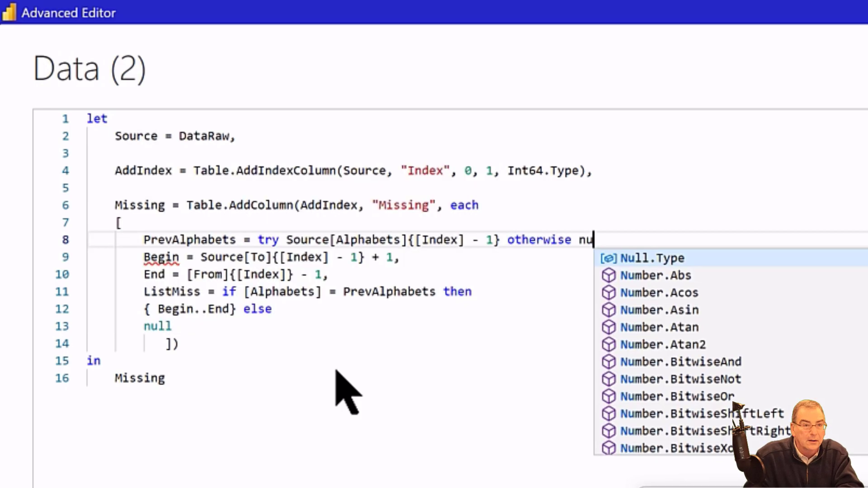
type(",")
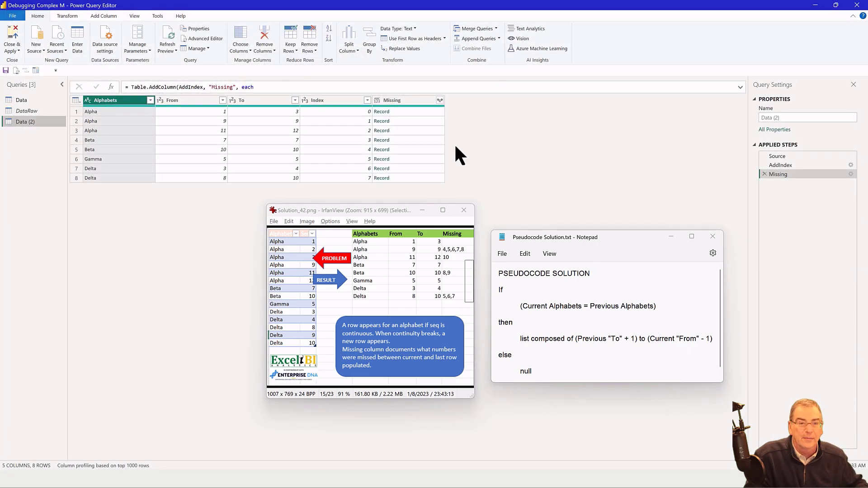
left_click(414, 112)
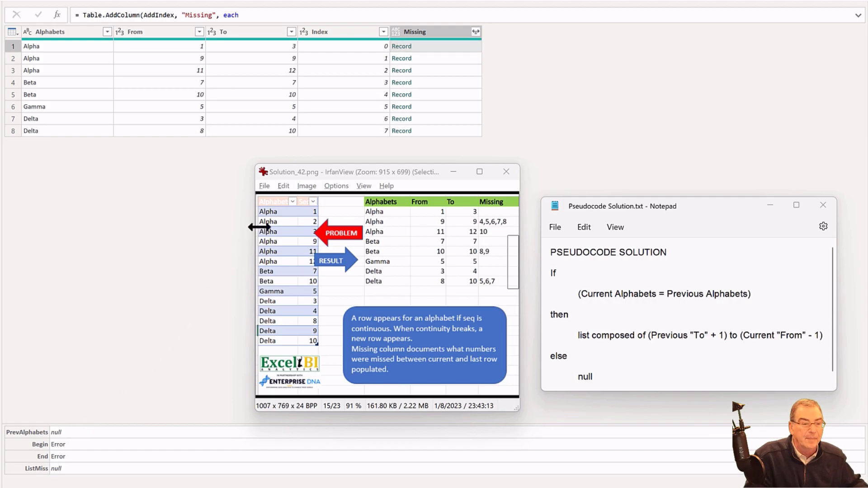
left_click_drag(220, 278, 267, 221)
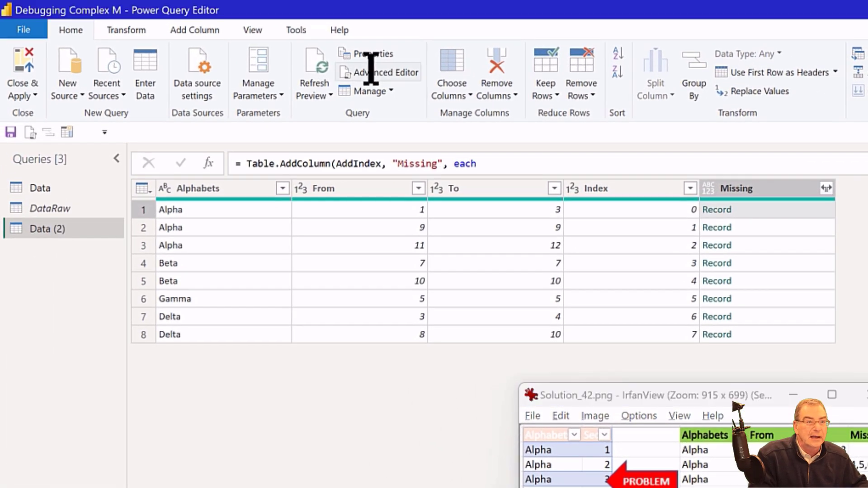
Reopen the M code of Data (2), check the end of the End line, and close the editor.
left_click(372, 72)
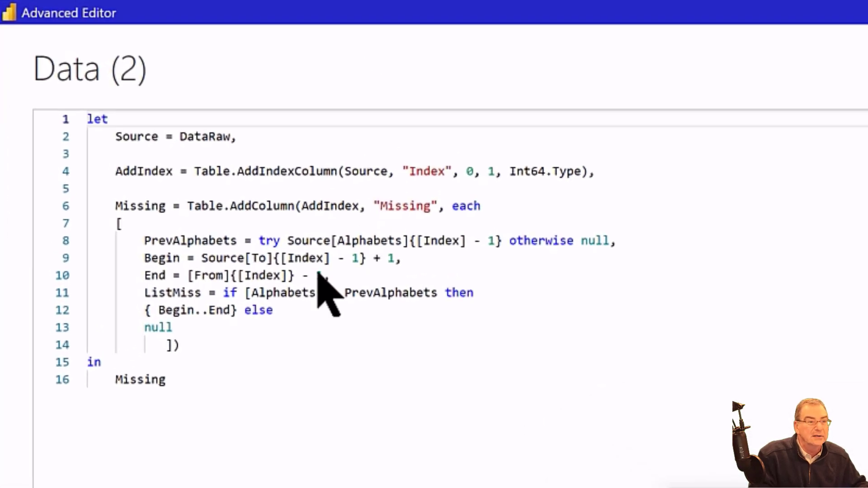
left_click(320, 274)
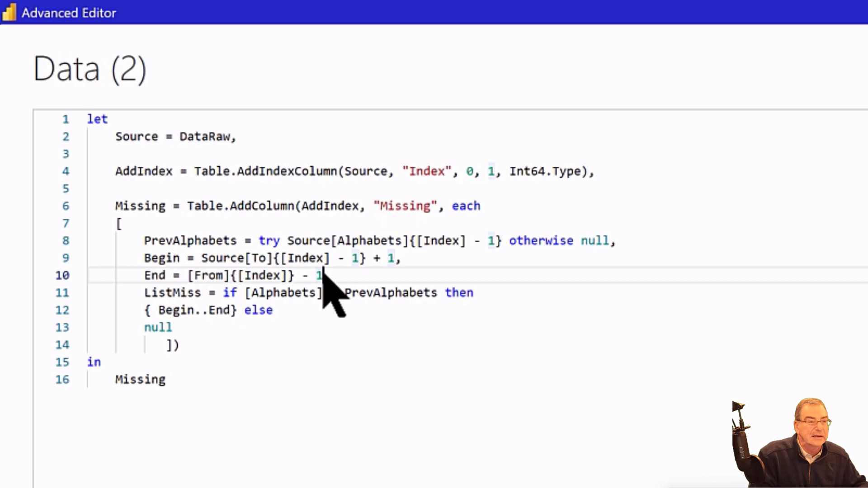
type(",")
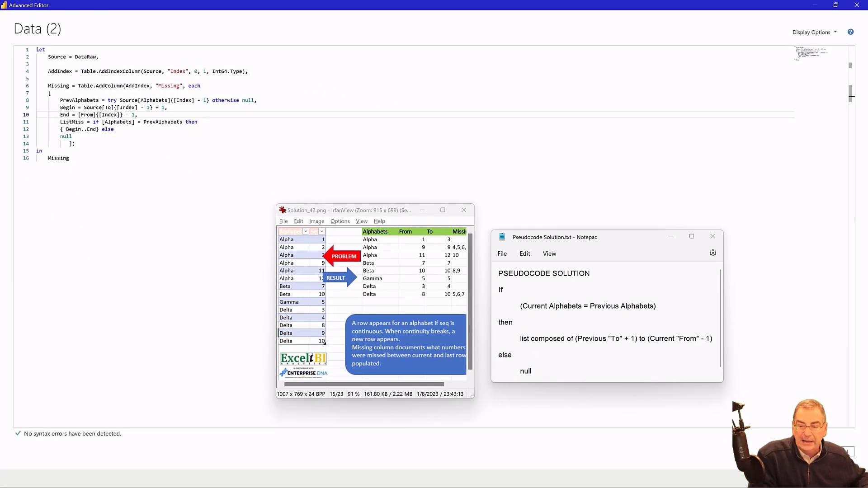
left_click(842, 451)
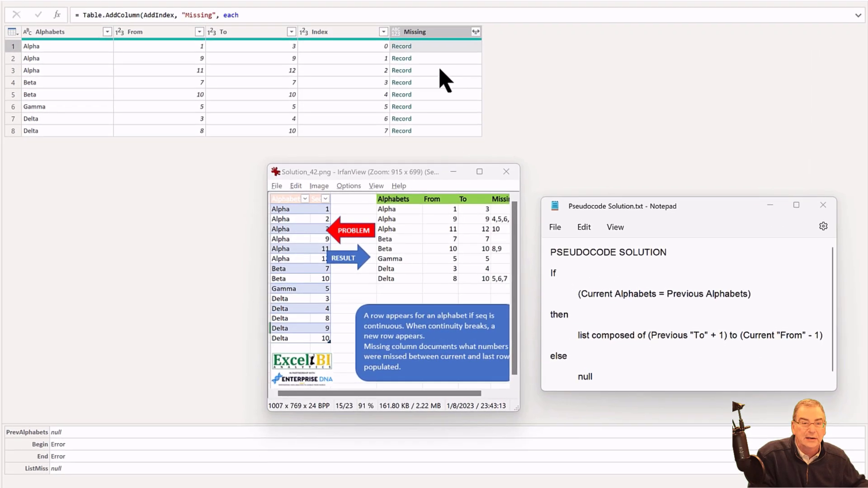
Drill into the third row's Missing record and its End field to read the error details, and remove both drill-down steps.
left_click(420, 71)
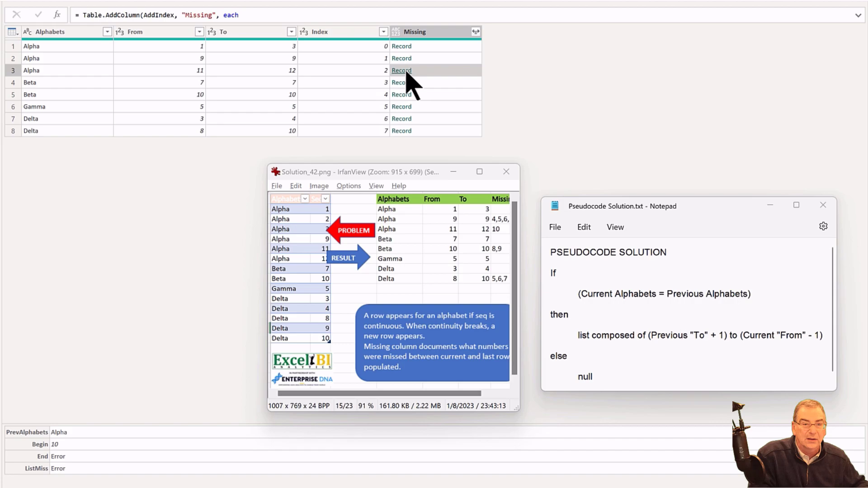
left_click(406, 72)
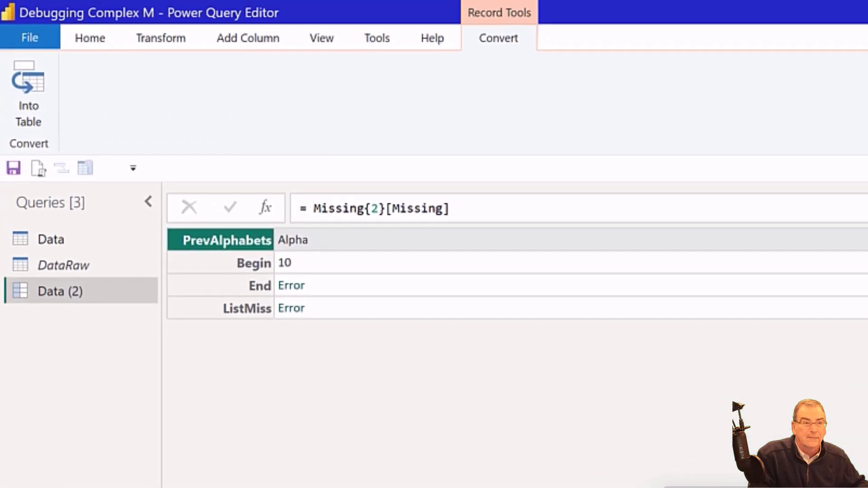
left_click(336, 260)
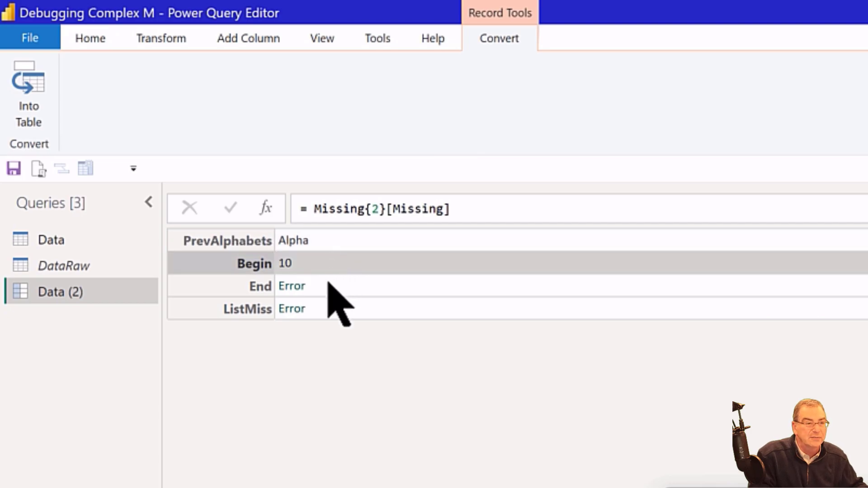
left_click(298, 291)
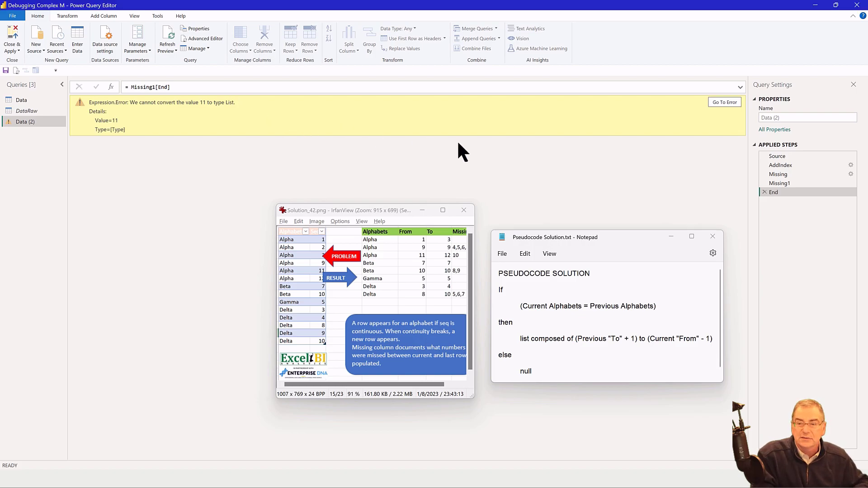
left_click(764, 192)
left_click(764, 183)
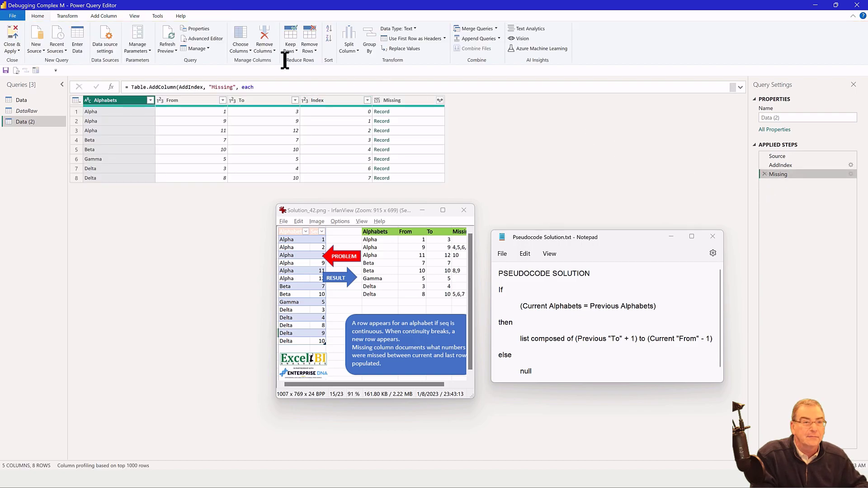
In the M code of Data (2), remove the {[Index]} lookup so the End line reads [From]- 1, and apply the code.
left_click(199, 38)
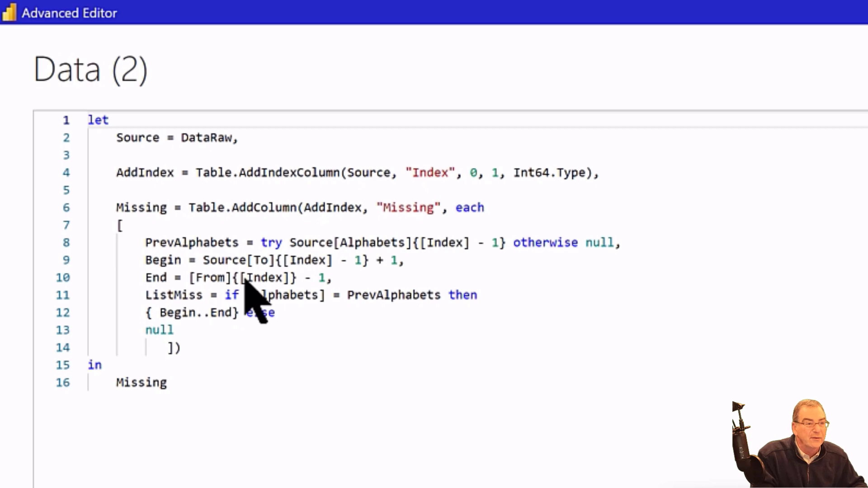
left_click(239, 278)
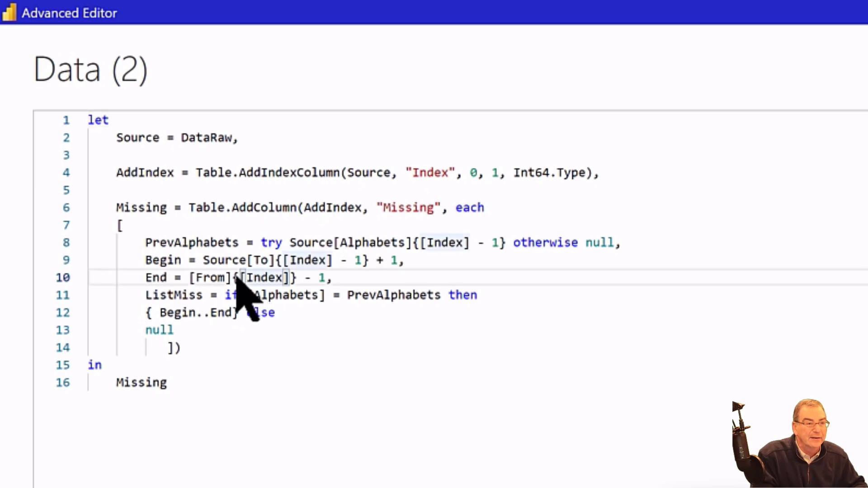
key("Delete")
key("Delete")
key("Delete")
key("Delete")
key("Delete")
key("Delete")
key("Delete")
key("Delete")
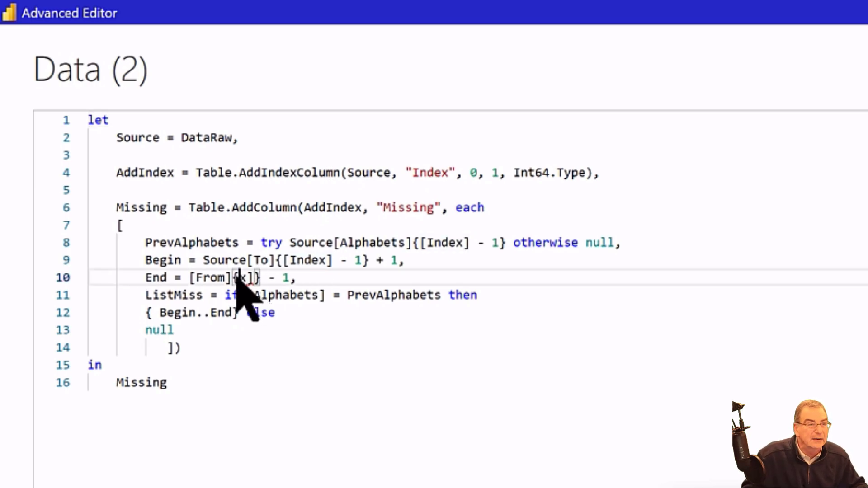
key("BackSpace")
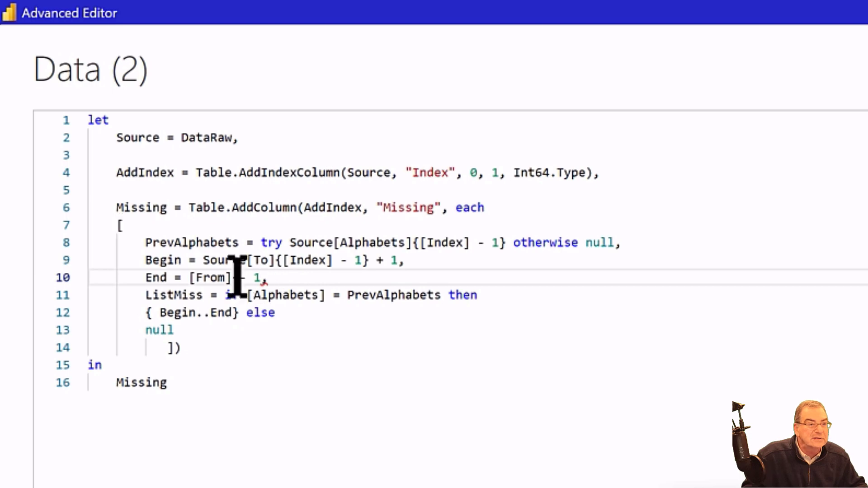
key("Delete")
key("Delete")
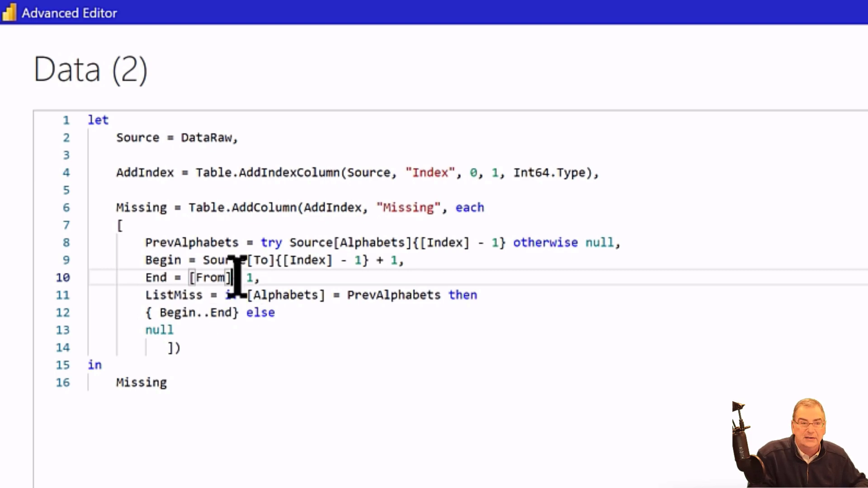
left_click(262, 280)
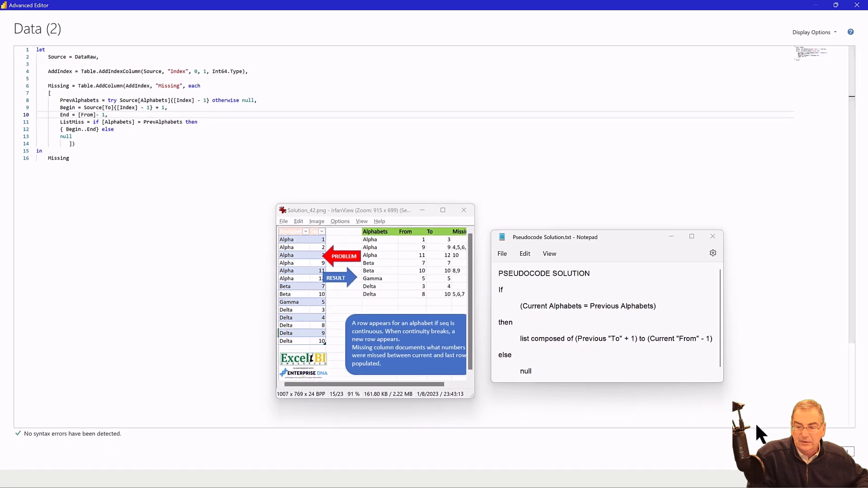
left_click(844, 451)
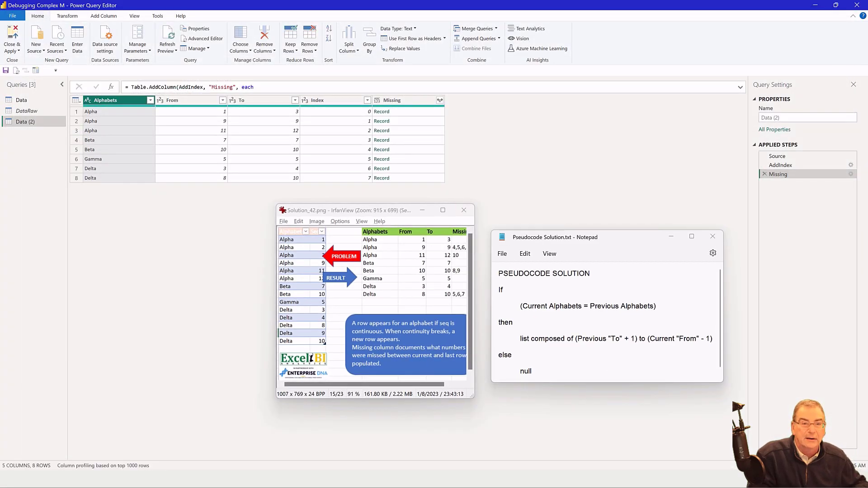
Preview the Missing records of rows 1, 2, 4, 5, 6 and 7 and check their Begin, End and ListMiss fields.
left_click(411, 110)
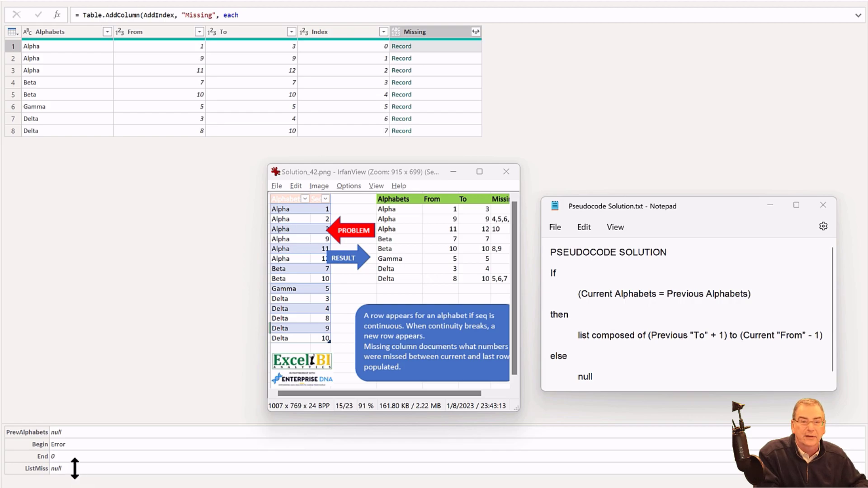
left_click(445, 58)
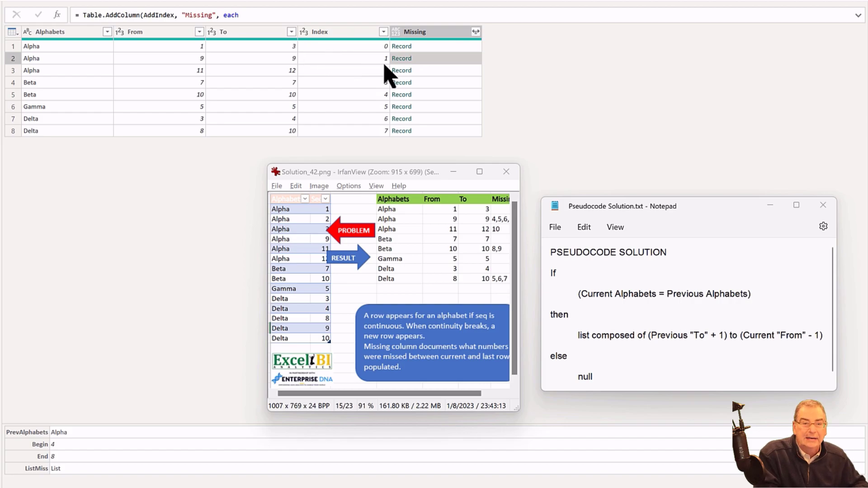
left_click(457, 82)
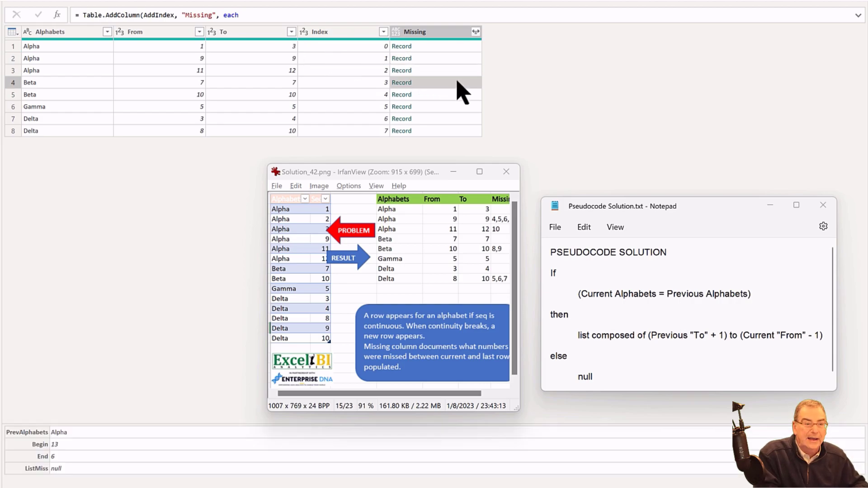
left_click(460, 95)
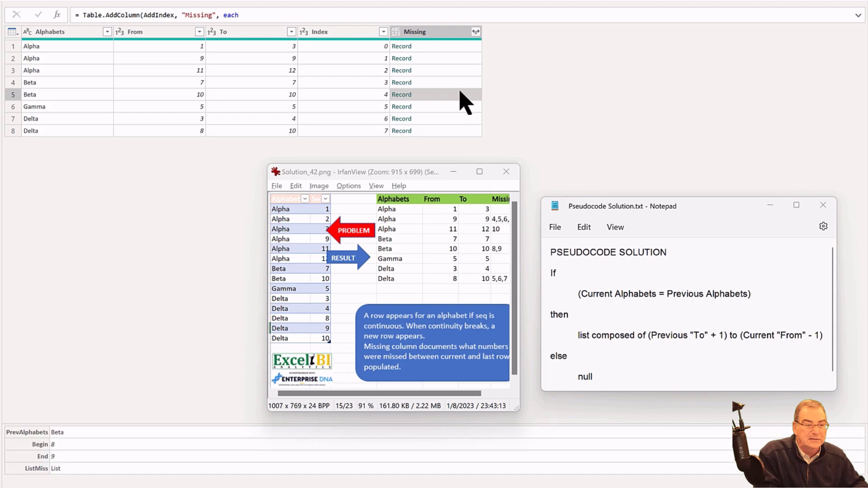
left_click(464, 105)
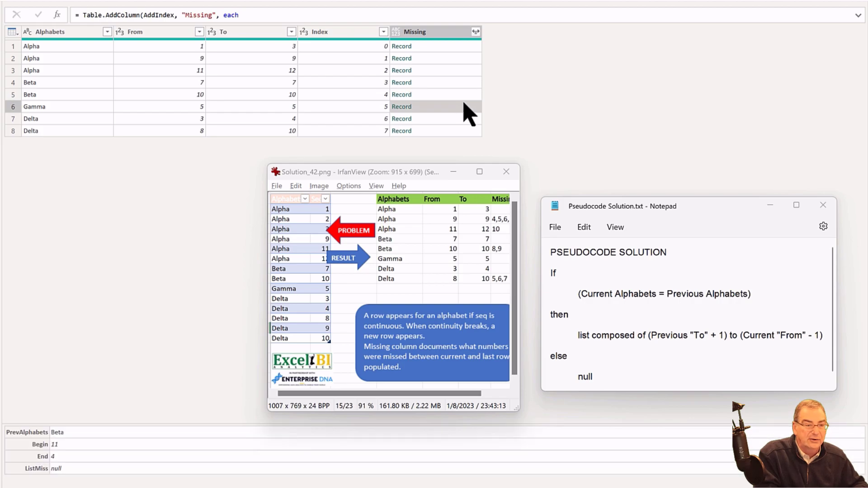
left_click(468, 117)
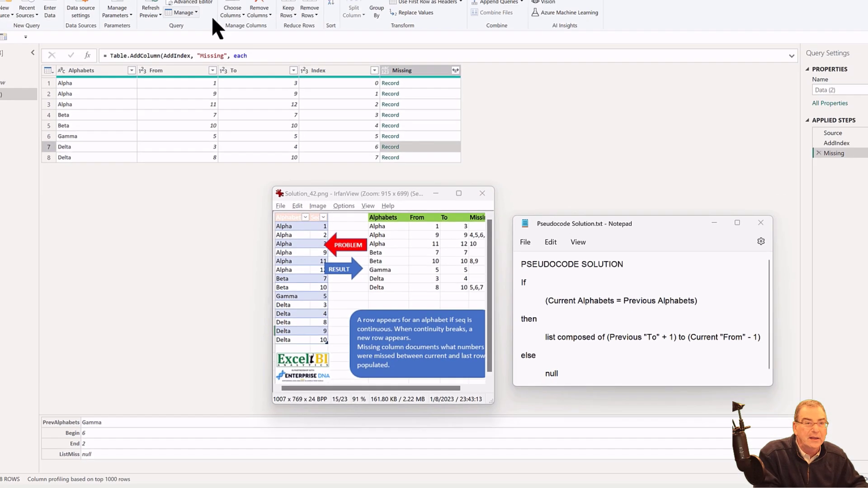
Append [ListMiss] after the record's closing bracket in the M code of Data (2) so Missing returns only that field, and apply it.
left_click(194, 37)
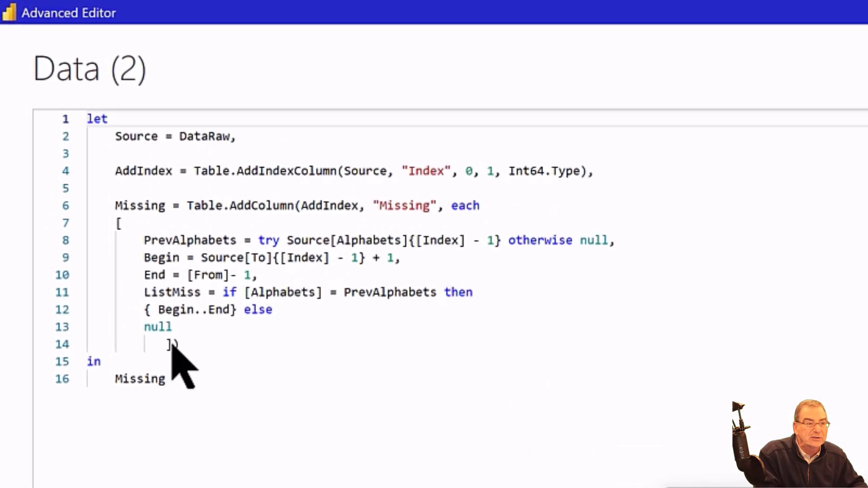
left_click(173, 345)
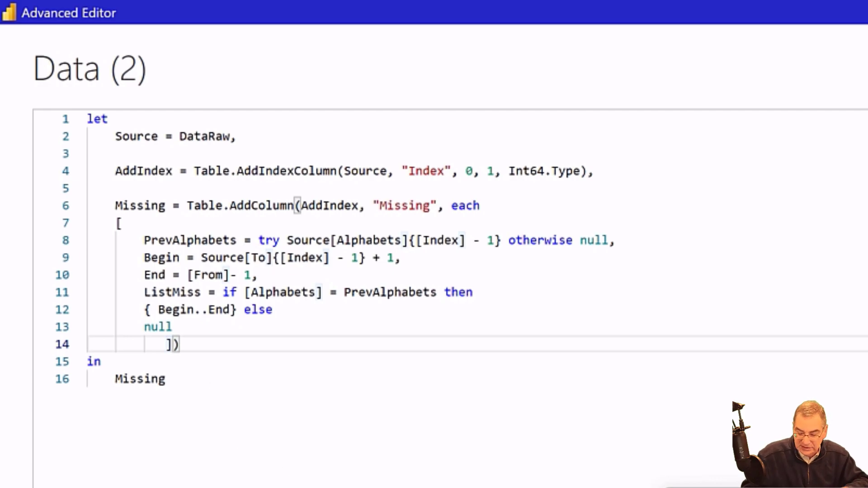
type("[")
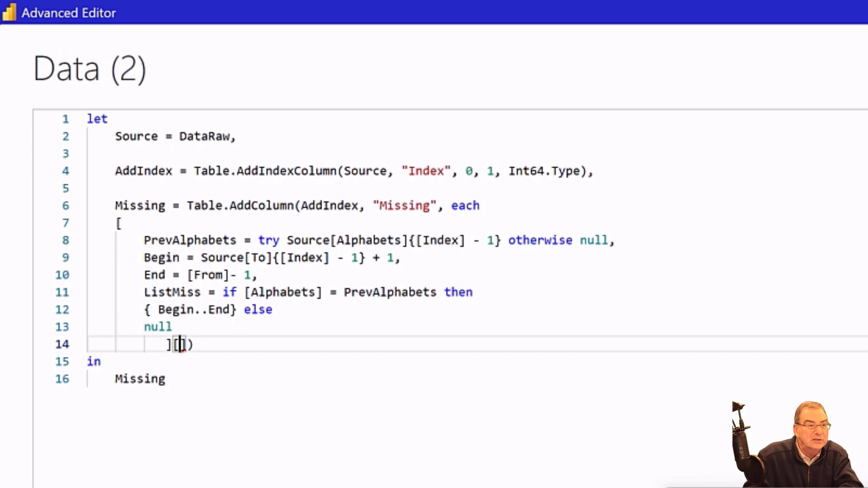
type("ListMiss")
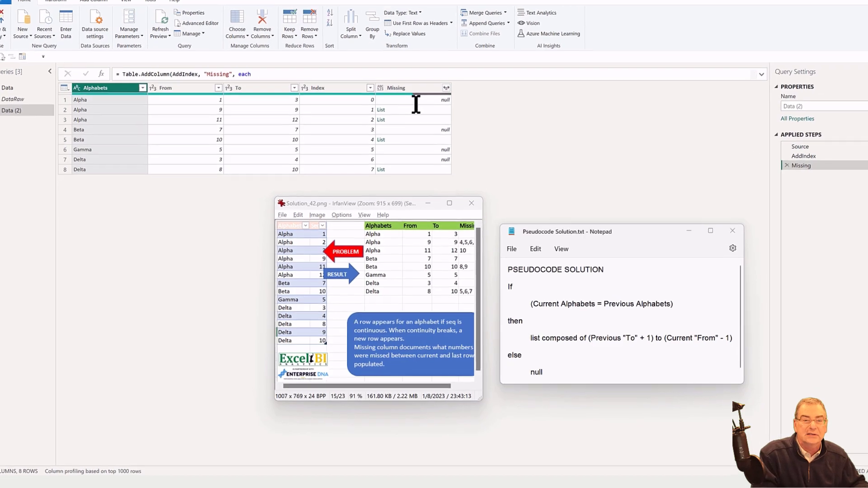
Preview the Missing values in rows 6, 7 and 2 and check the null and list contents.
left_click(422, 152)
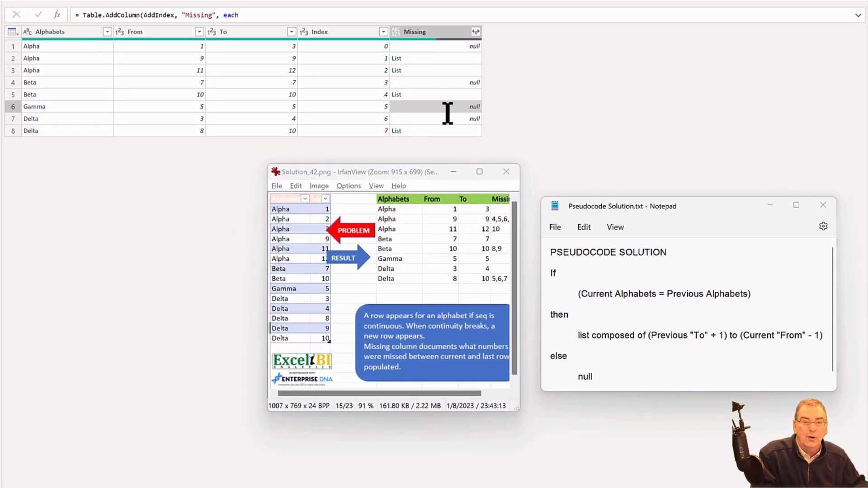
left_click(447, 114)
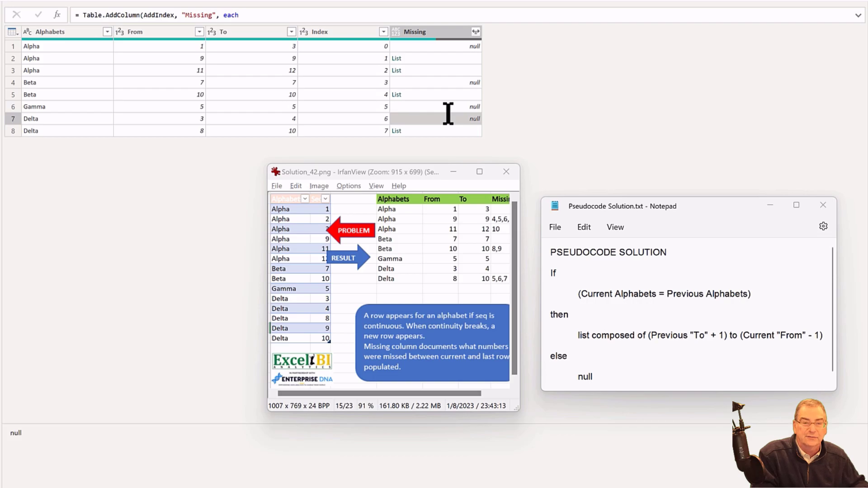
left_click(418, 58)
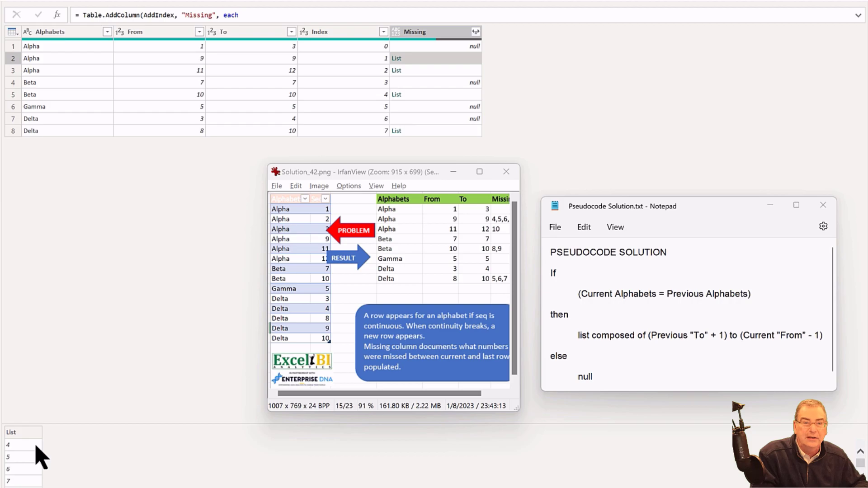
Extract the Missing column's list values as text, concatenated with a Comma delimiter.
left_click(476, 32)
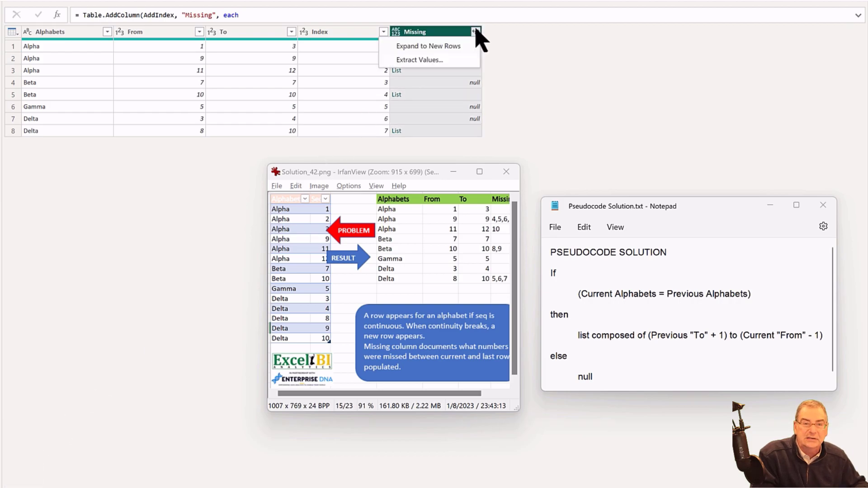
left_click(461, 62)
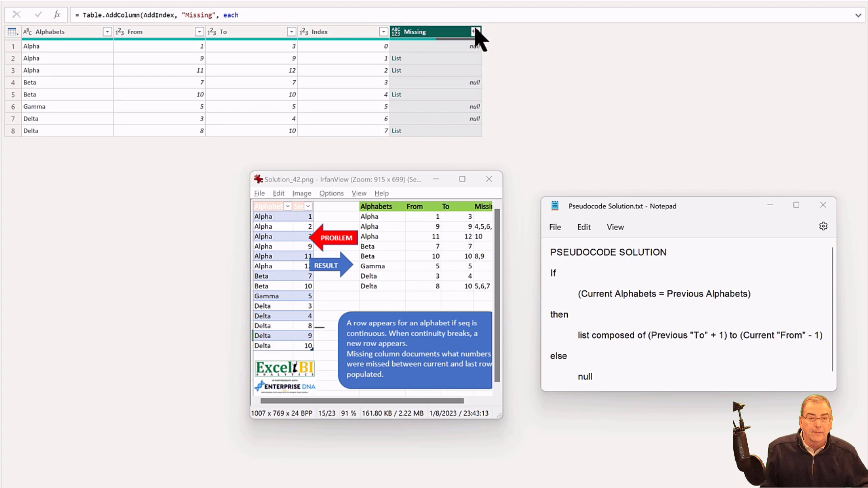
left_click(474, 31)
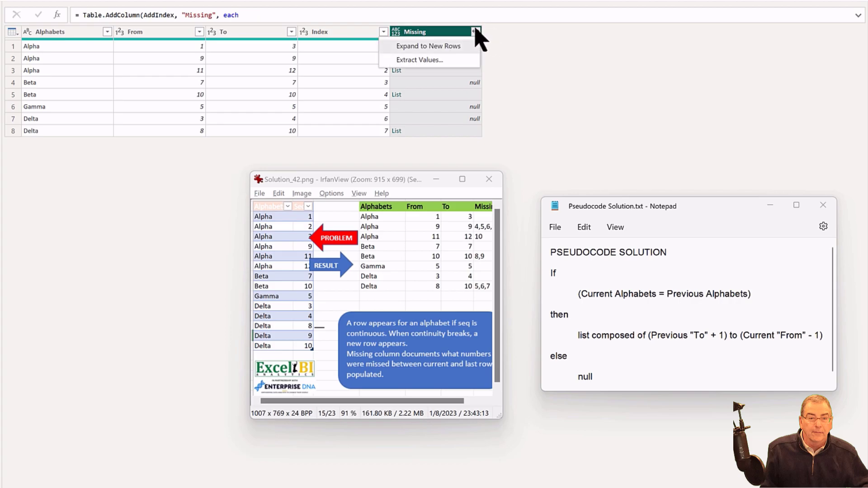
left_click(468, 61)
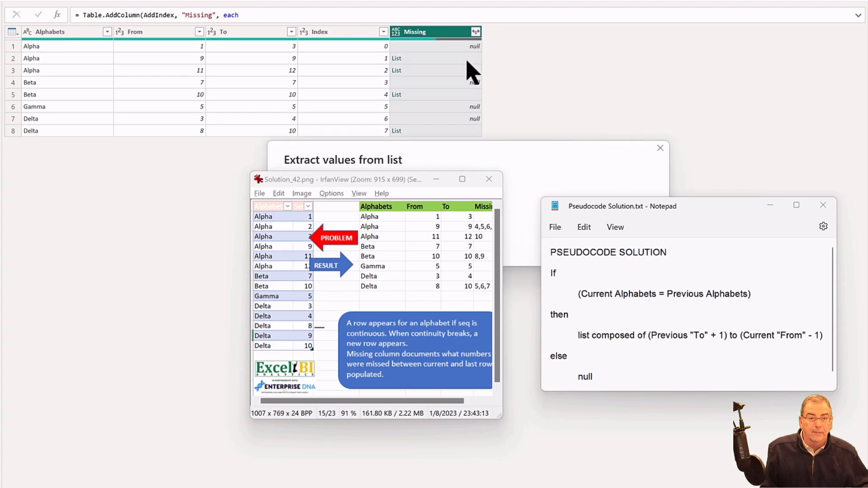
left_click(434, 178)
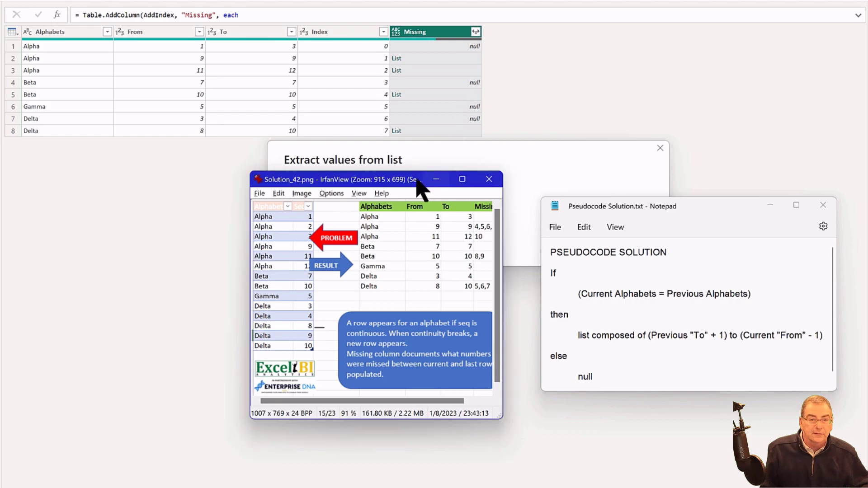
left_click_drag(463, 147, 545, 1)
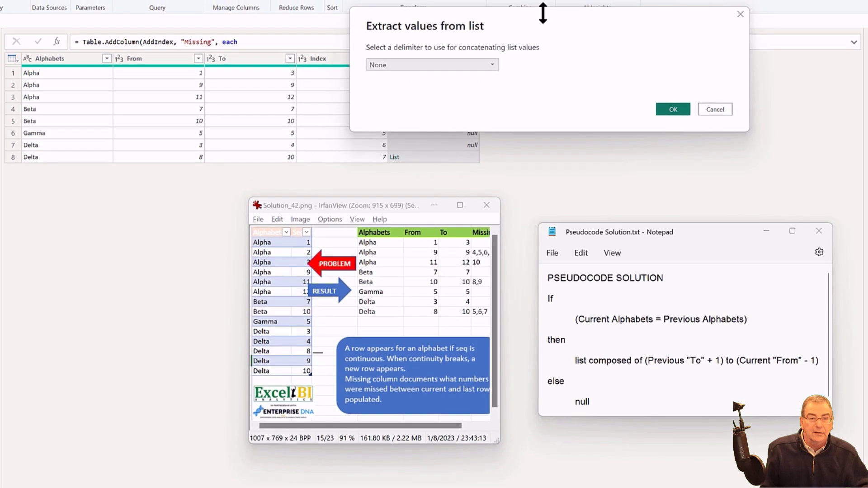
left_click(493, 64)
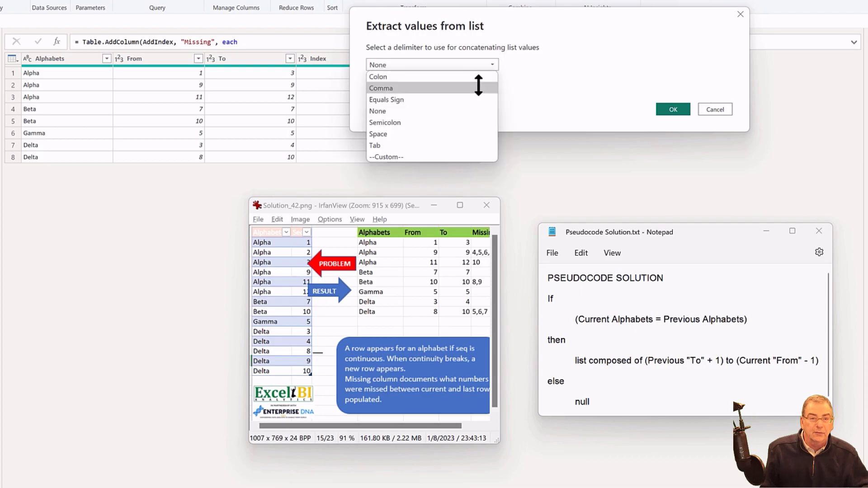
left_click(476, 88)
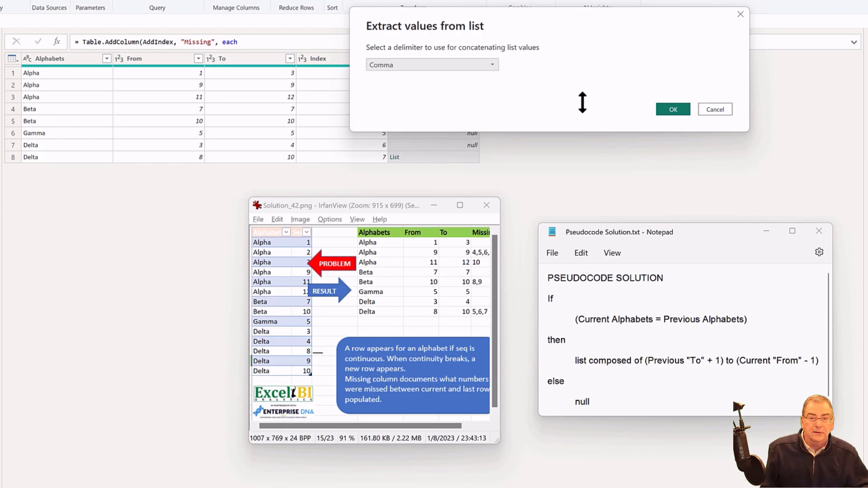
left_click(672, 111)
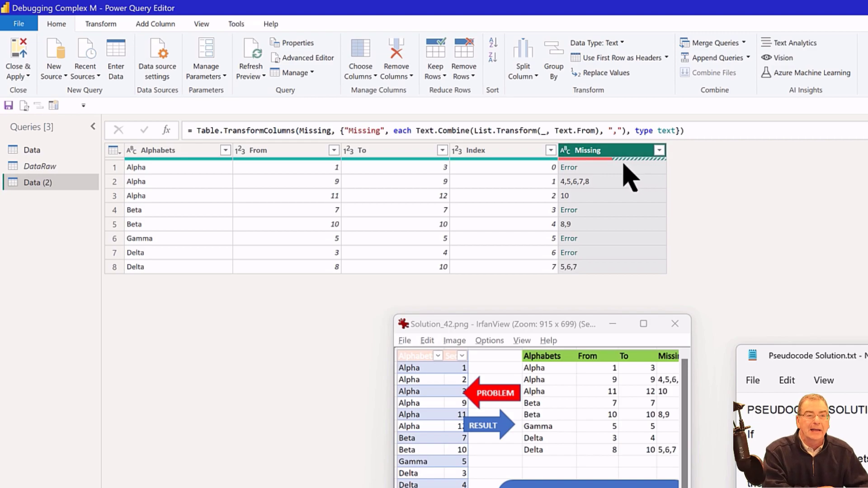
Wrap the Text.Combine expression in the Missing column's extraction formula with try and otherwise null, and apply it.
left_click(414, 130)
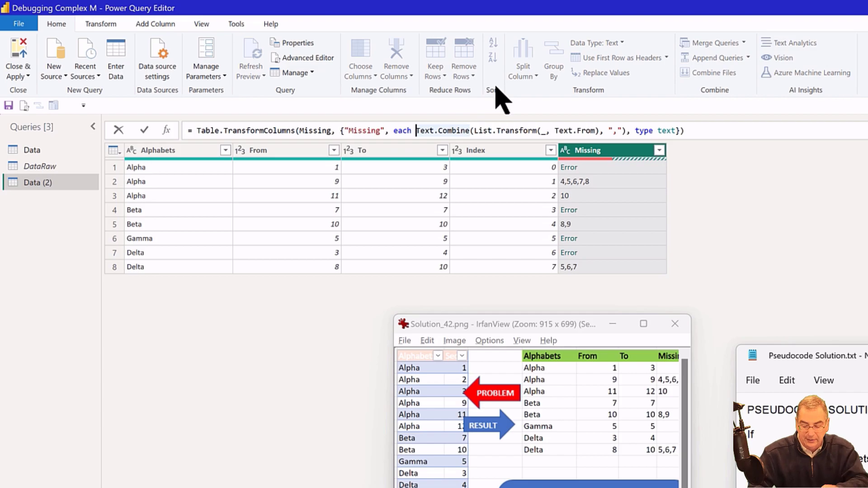
key("Left")
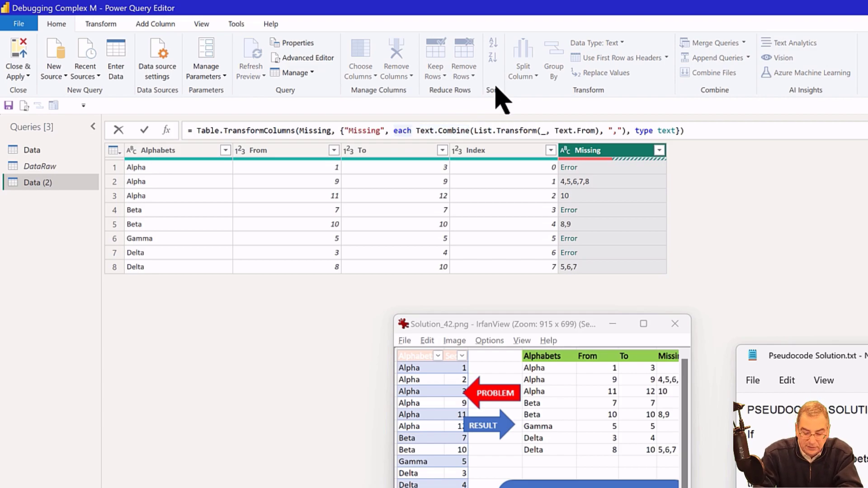
type("try")
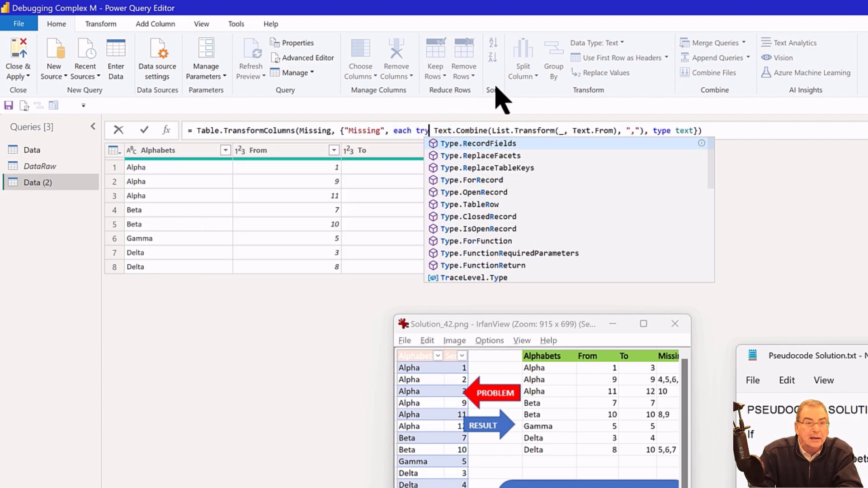
key("Right")
key("Right")
key("Right")
key("Right")
key("Right")
key("Right")
key("Right")
key("Right")
key("Right")
key("Right")
key("Right")
key("Right")
key("Right")
key("Right")
key("Right")
key("Right")
key("Right")
key("Right")
key("Right")
key("Right")
key("Right")
key("Right")
key("Right")
key("Right")
key("Right")
key("Right")
key("Right")
key("Right")
key("Right")
key("Right")
key("Right")
key("Right")
key("Right")
key("Right")
key("Right")
key("Right")
key("Left")
key("Left")
key("Left")
key("Left")
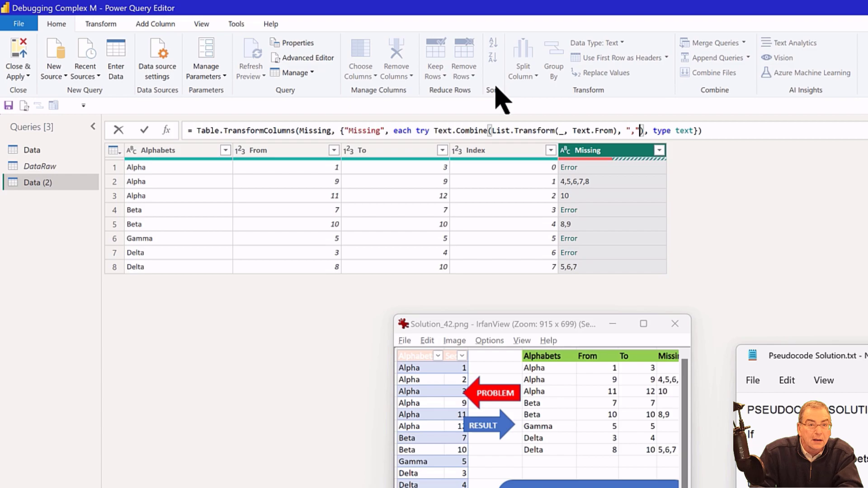
key("Right")
type("to")
key("BackSpace")
key("BackSpace")
type("otherwise null")
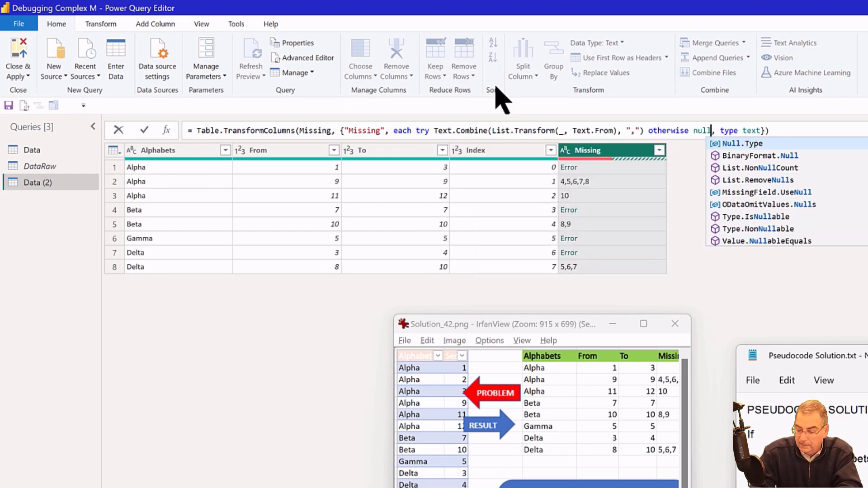
key("Escape")
key("Return")
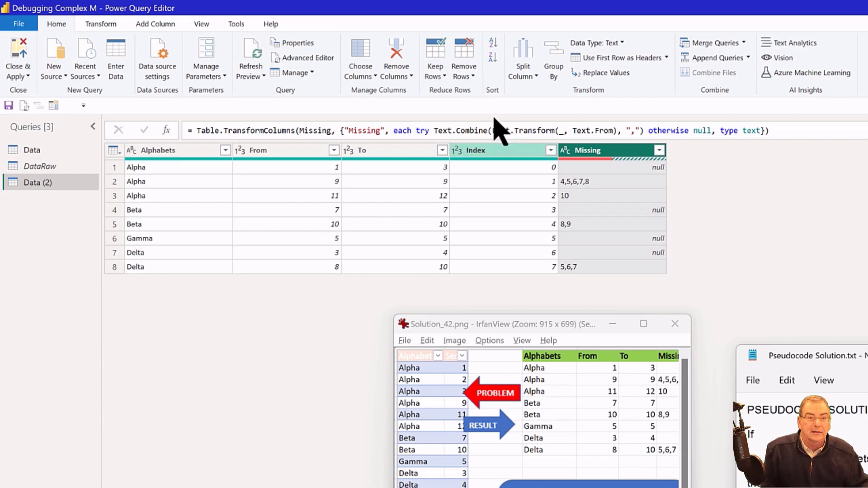
Remove the Index column from the Data (2) query.
left_click(496, 150)
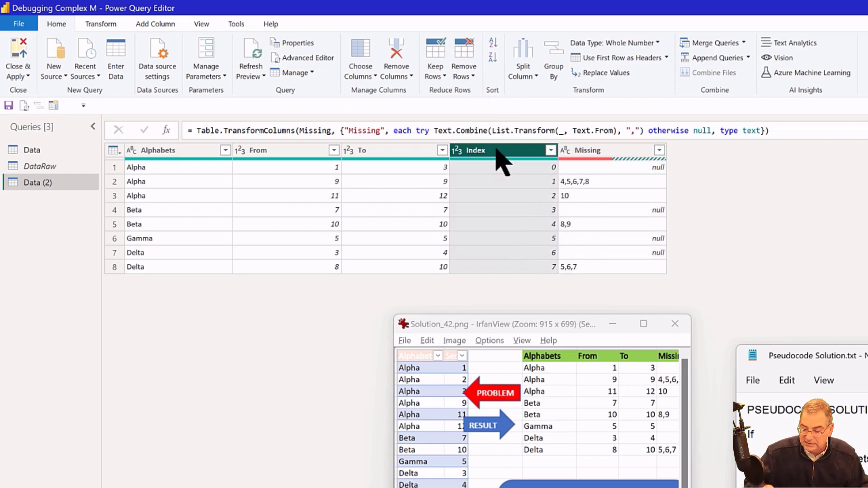
key("Delete")
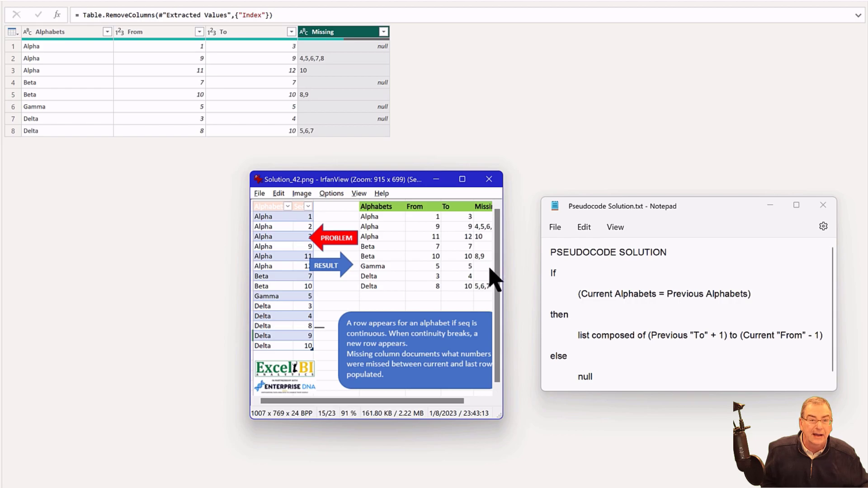
left_click(482, 76)
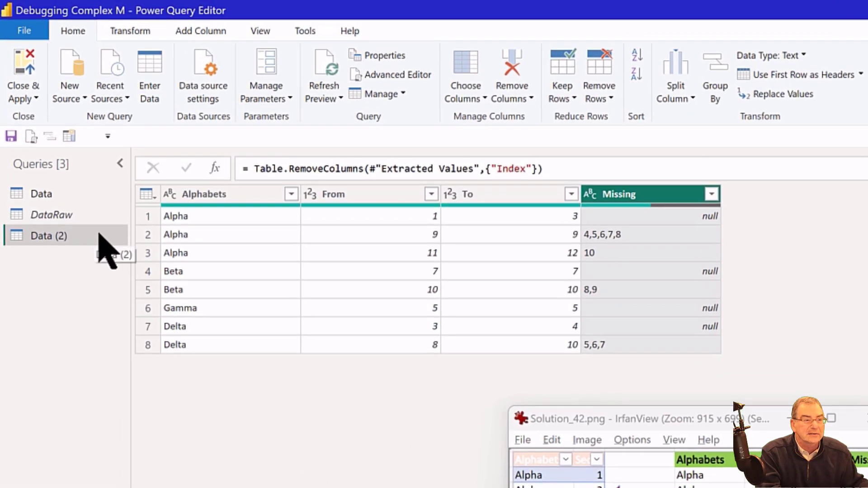
Compare the Data query with Data (2), and delete the original Data query.
left_click(82, 199)
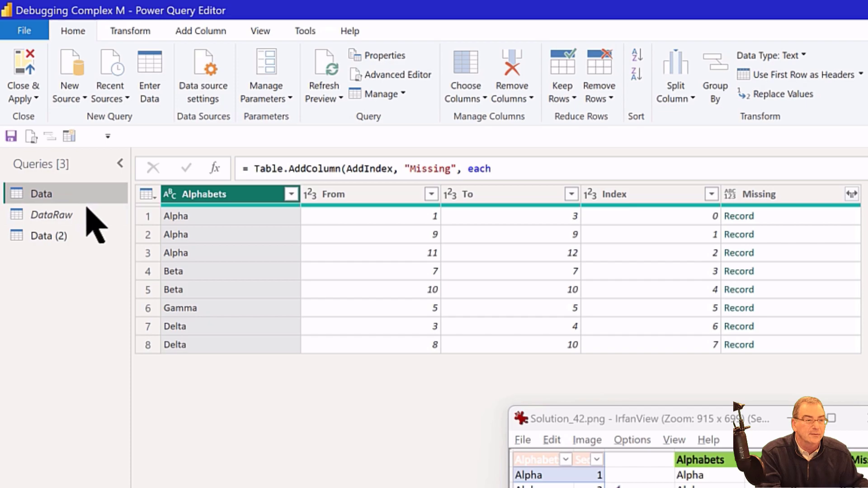
left_click(103, 234)
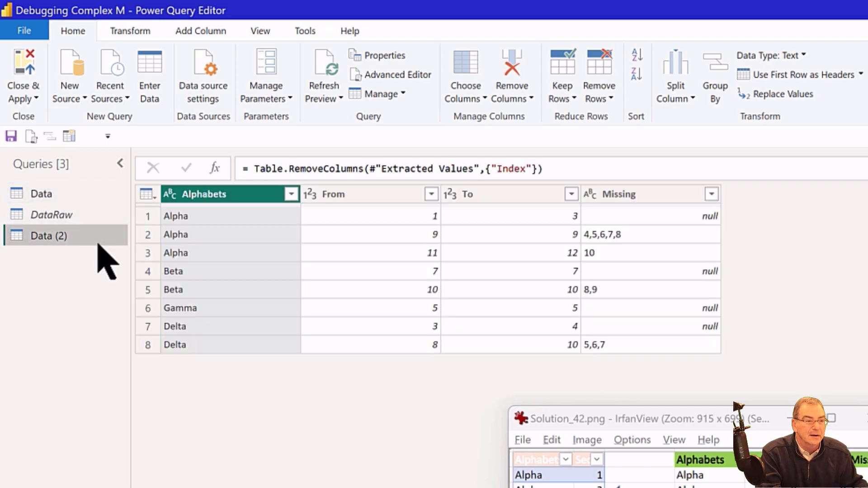
left_click(86, 193)
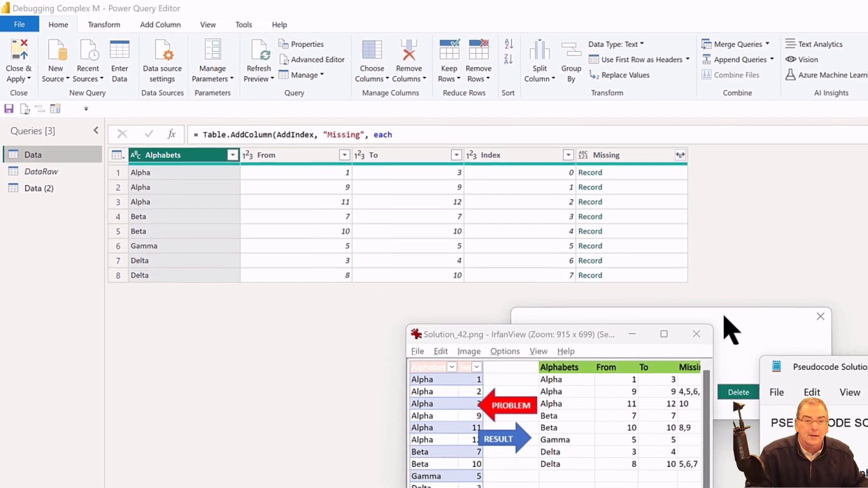
key("Delete")
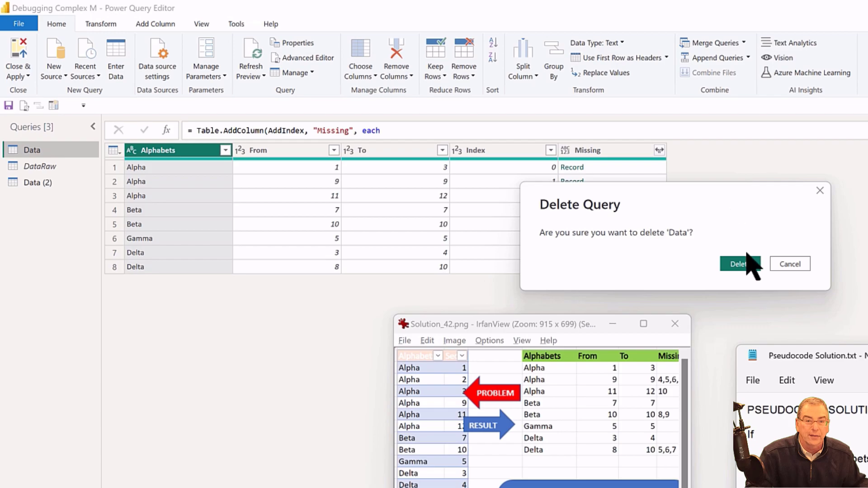
left_click(748, 275)
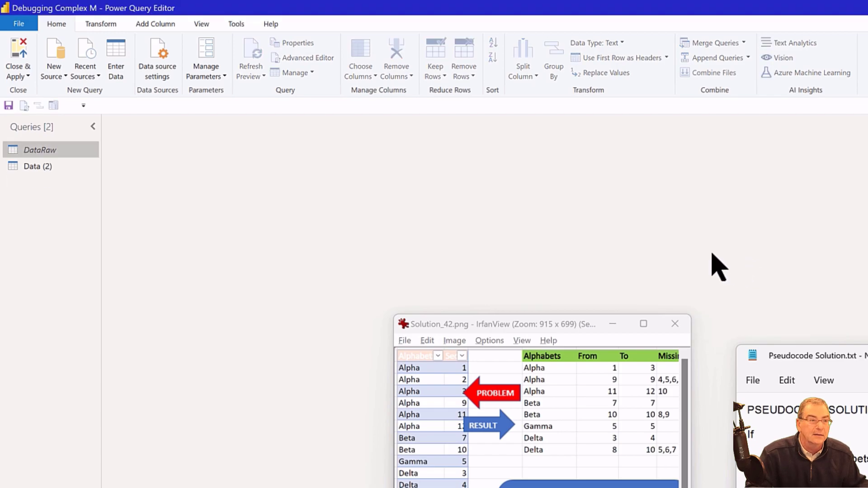
Rename the Data (2) query as Data.
left_click(45, 165)
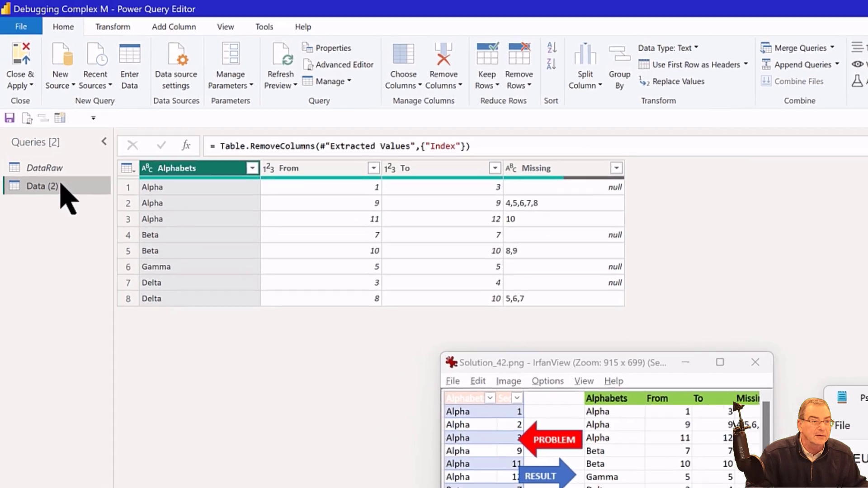
double_click(61, 184)
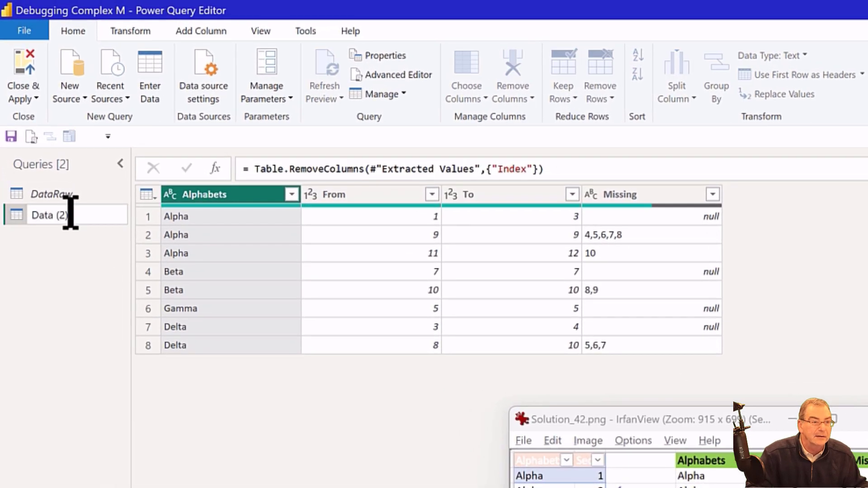
key("BackSpace")
key("BackSpace")
key("BackSpace")
key("BackSpace")
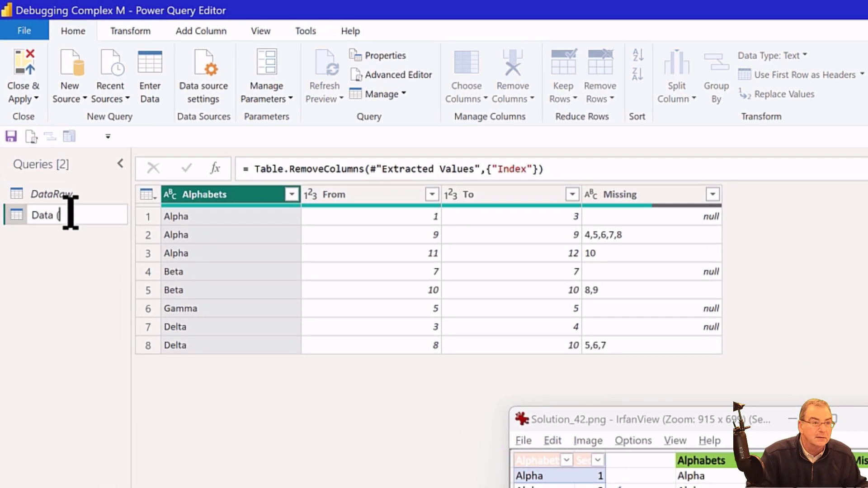
key("Return")
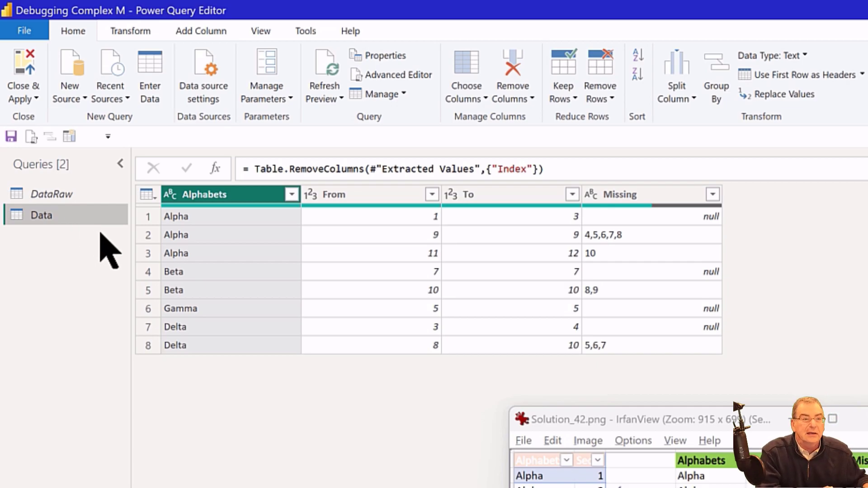
Open the full M code of the renamed Data query in the Advanced Editor for review.
left_click(388, 76)
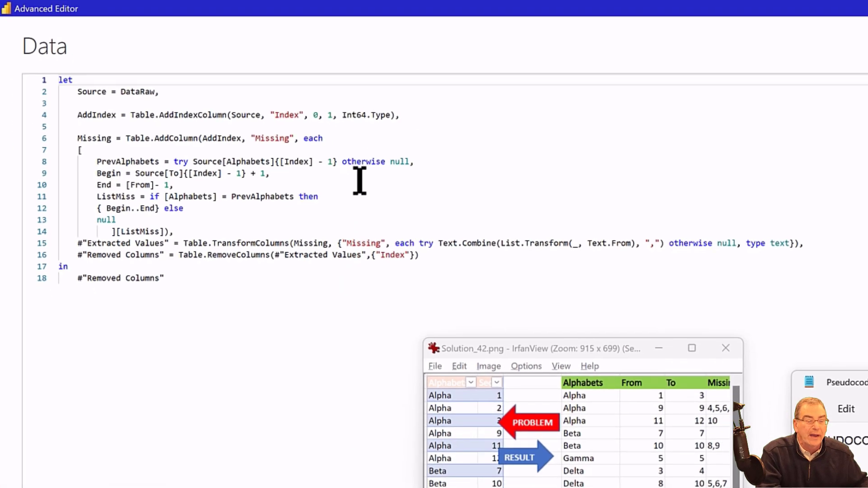